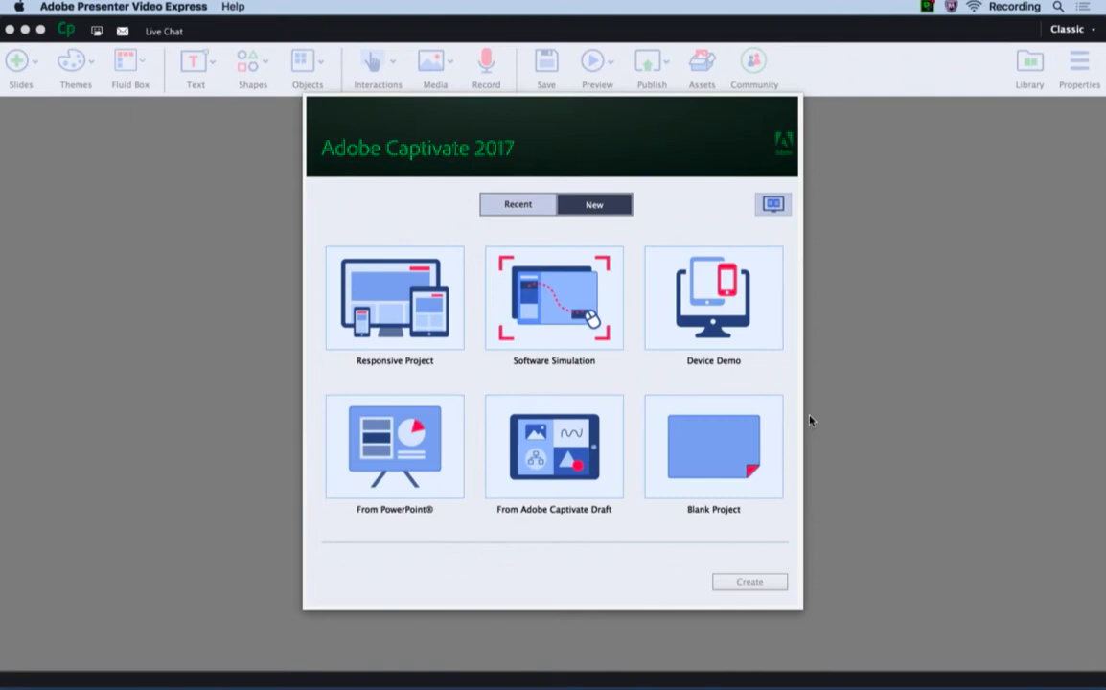
# - Start a new responsive project and switch its first slide to the Blank master slide
pyautogui.doubleClick(430, 302)
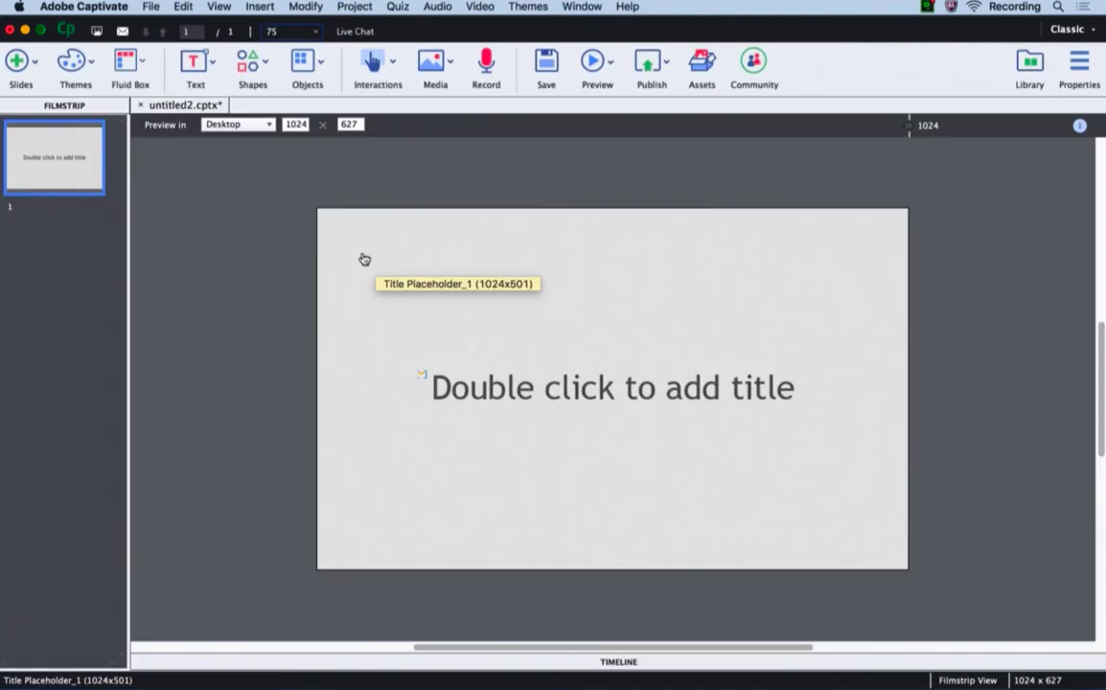
pyautogui.click(1076, 63)
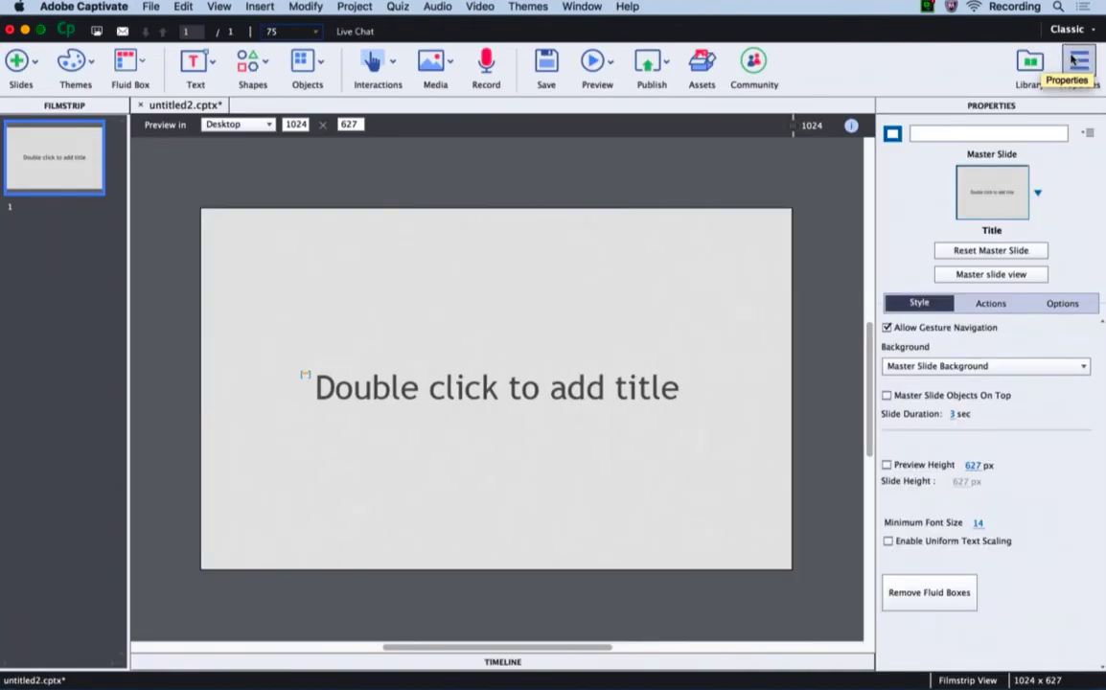
pyautogui.click(1035, 188)
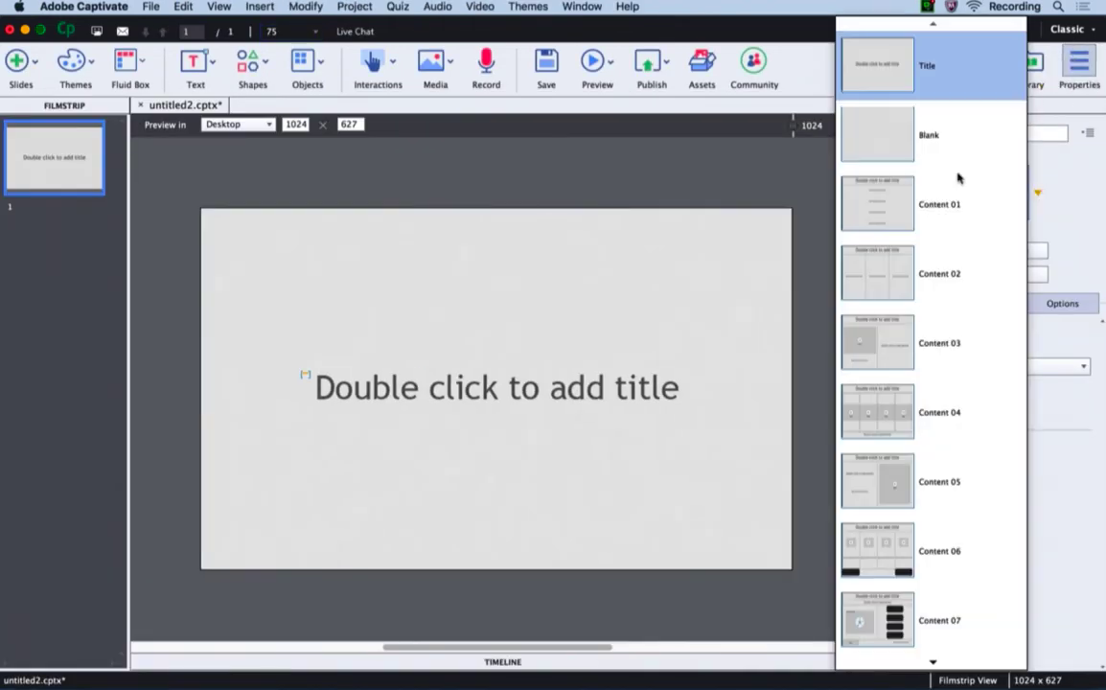
pyautogui.click(896, 148)
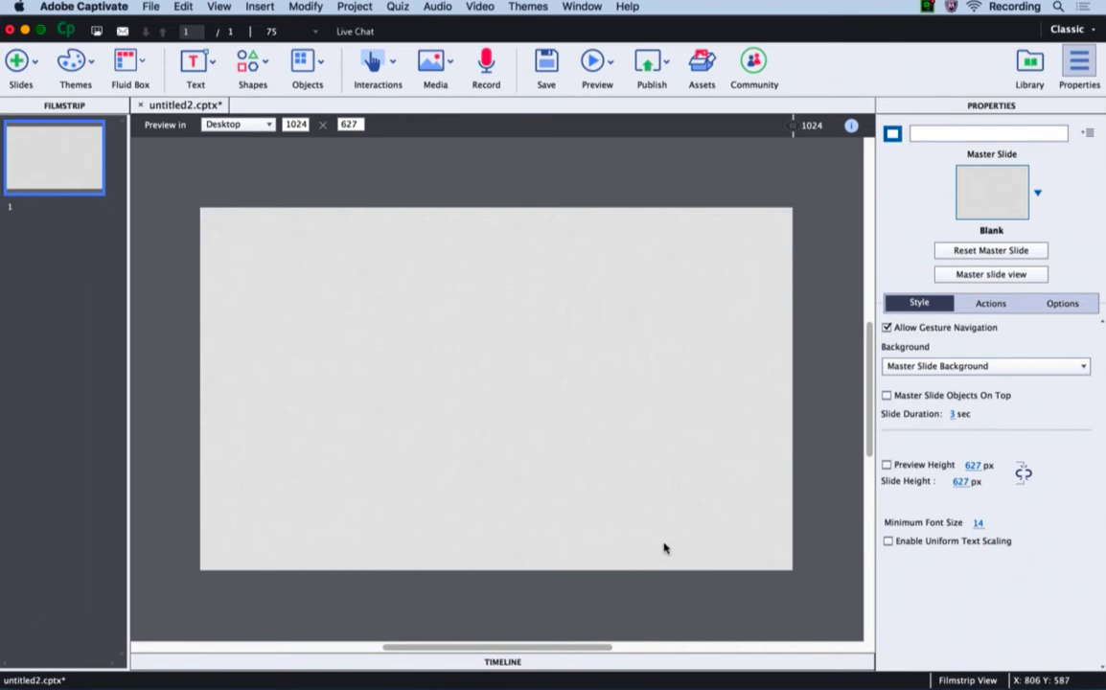
# - Insert a three-row vertical Fluid Box, then drag the top and bottom dividers to thin both strips
pyautogui.click(141, 64)
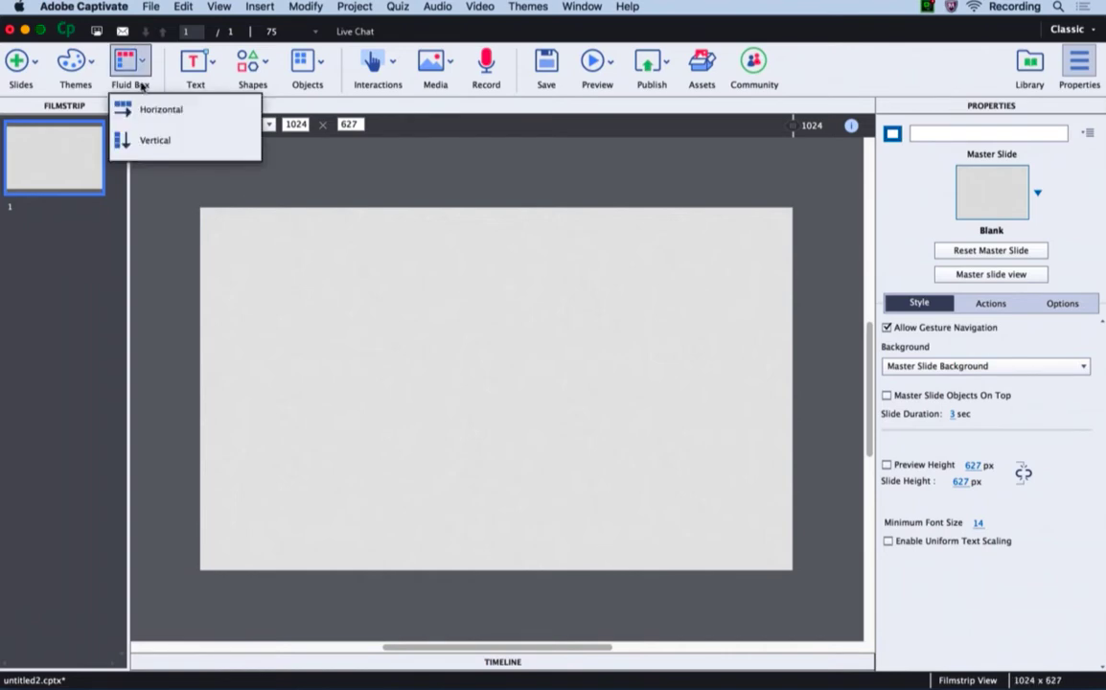
pyautogui.moveTo(139, 140)
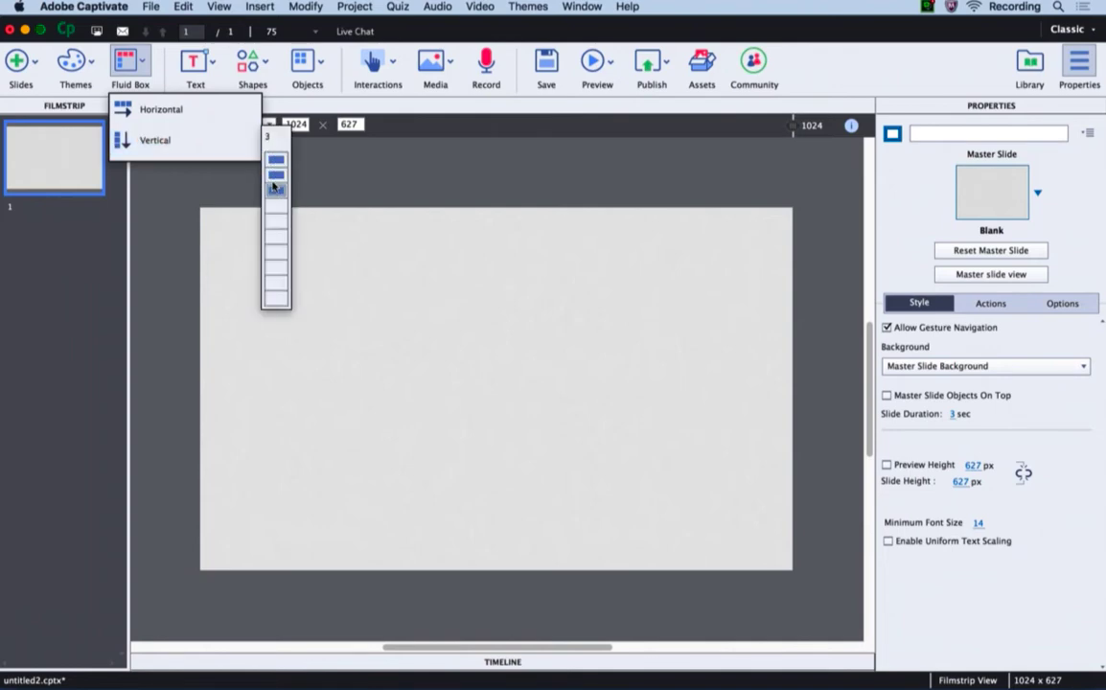
pyautogui.click(274, 188)
pyautogui.moveTo(493, 316); pyautogui.dragTo(494, 246)
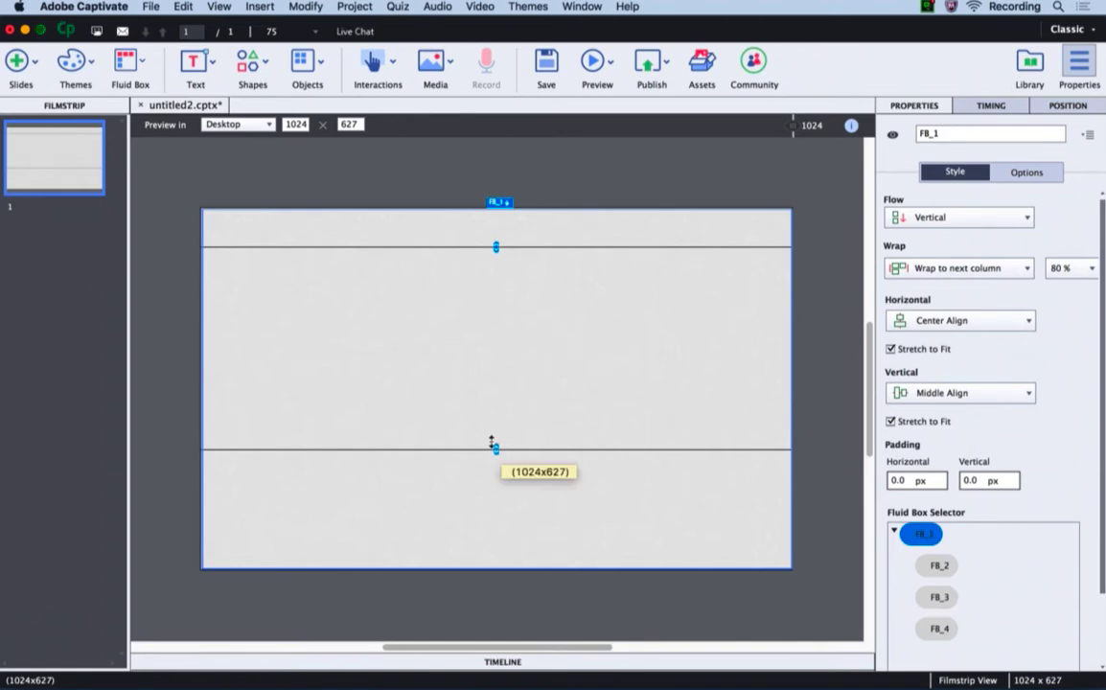
pyautogui.moveTo(492, 444); pyautogui.dragTo(491, 538)
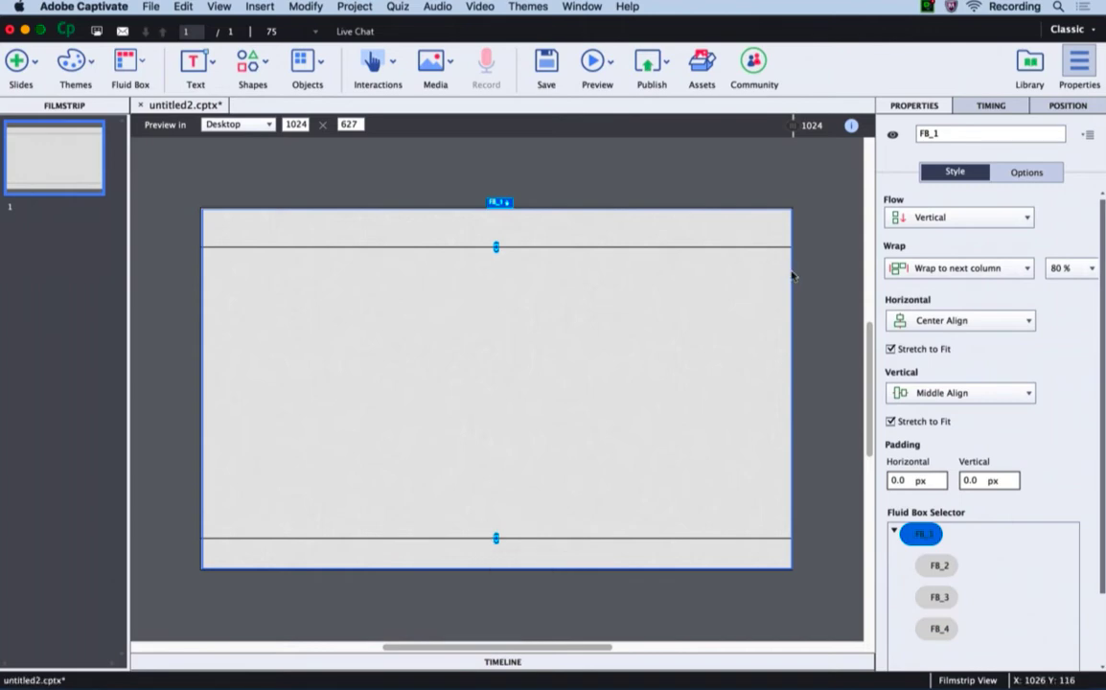
# - Give the fluid box a custom Image Fill of Background.jpeg, then test a narrower preview width
pyautogui.click(1023, 171)
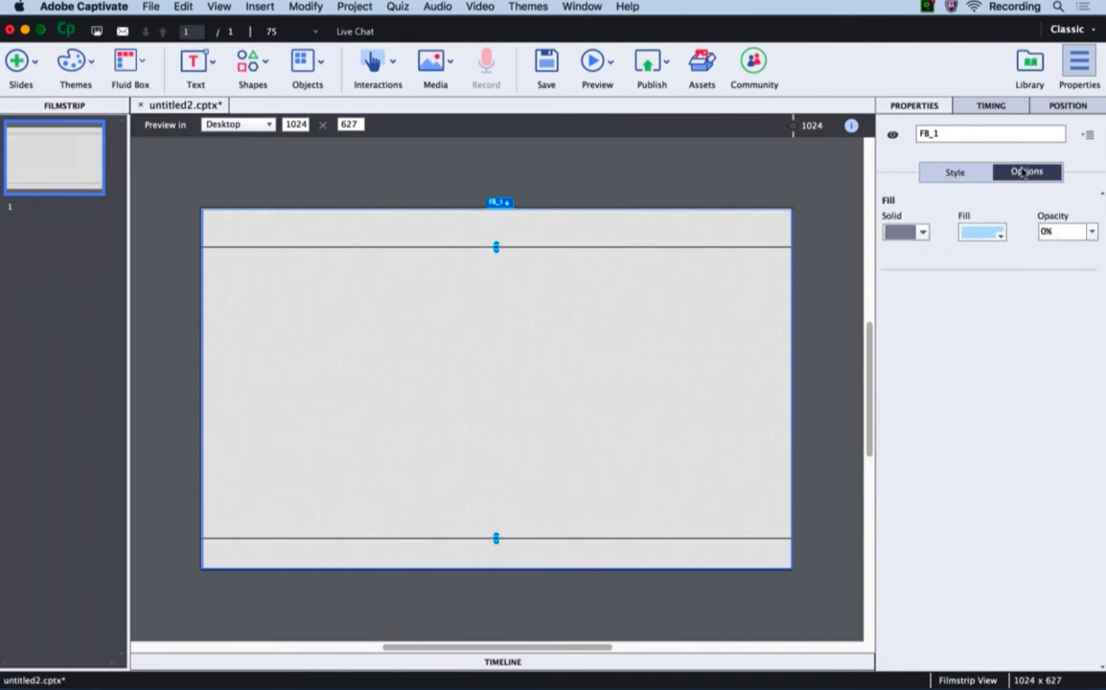
pyautogui.click(906, 232)
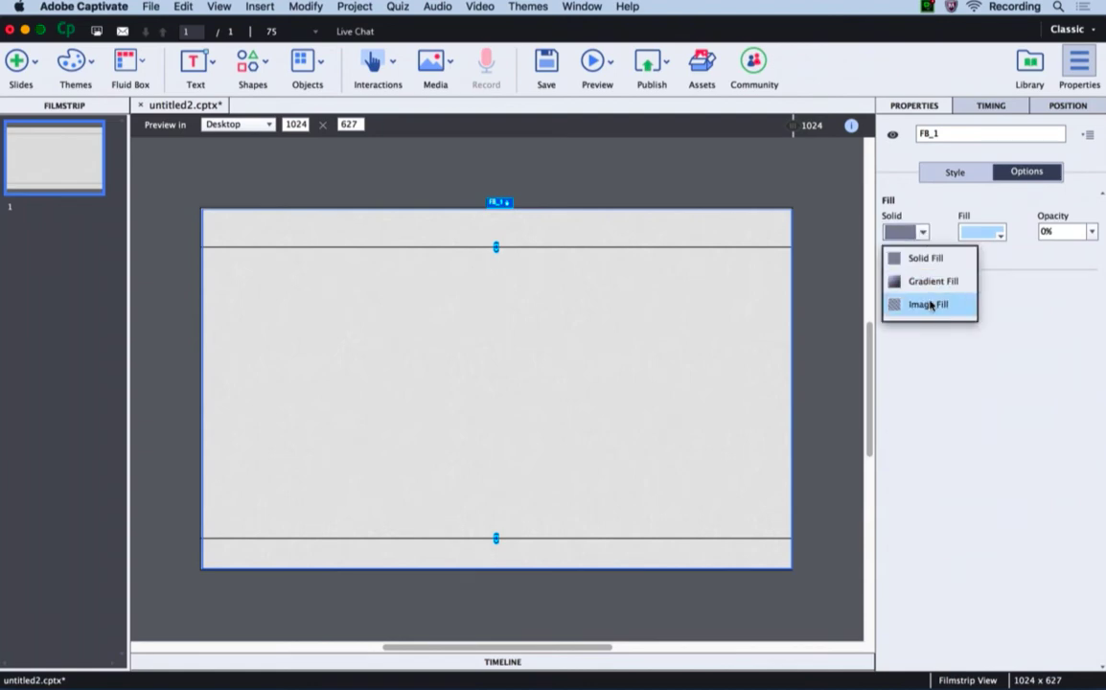
pyautogui.click(929, 305)
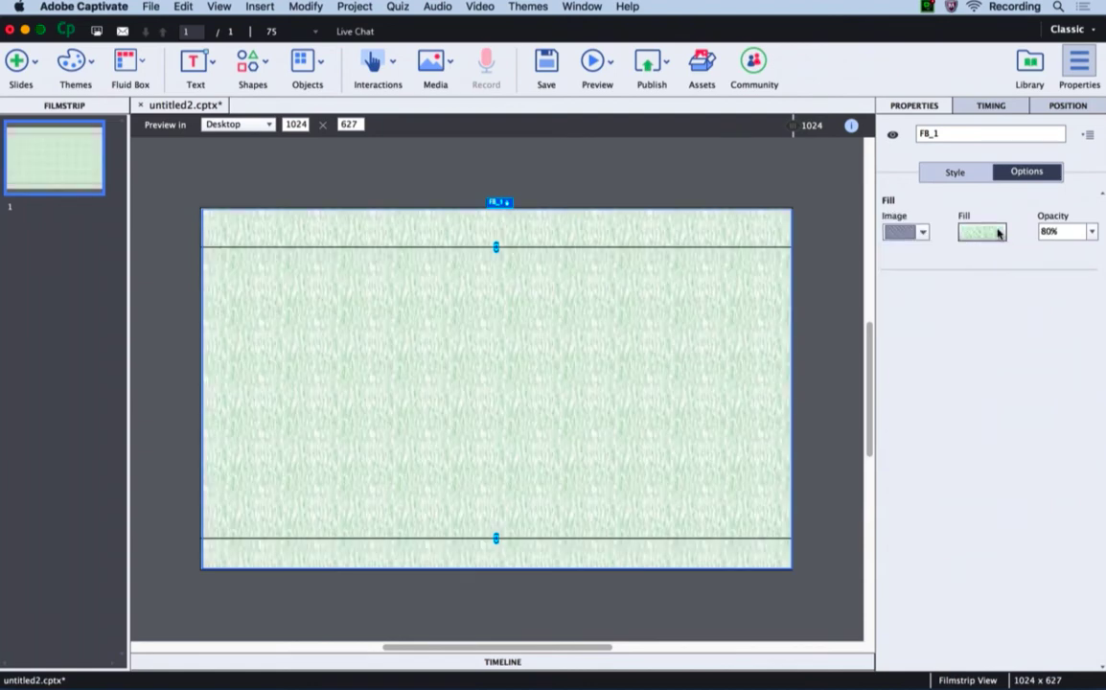
pyautogui.click(997, 233)
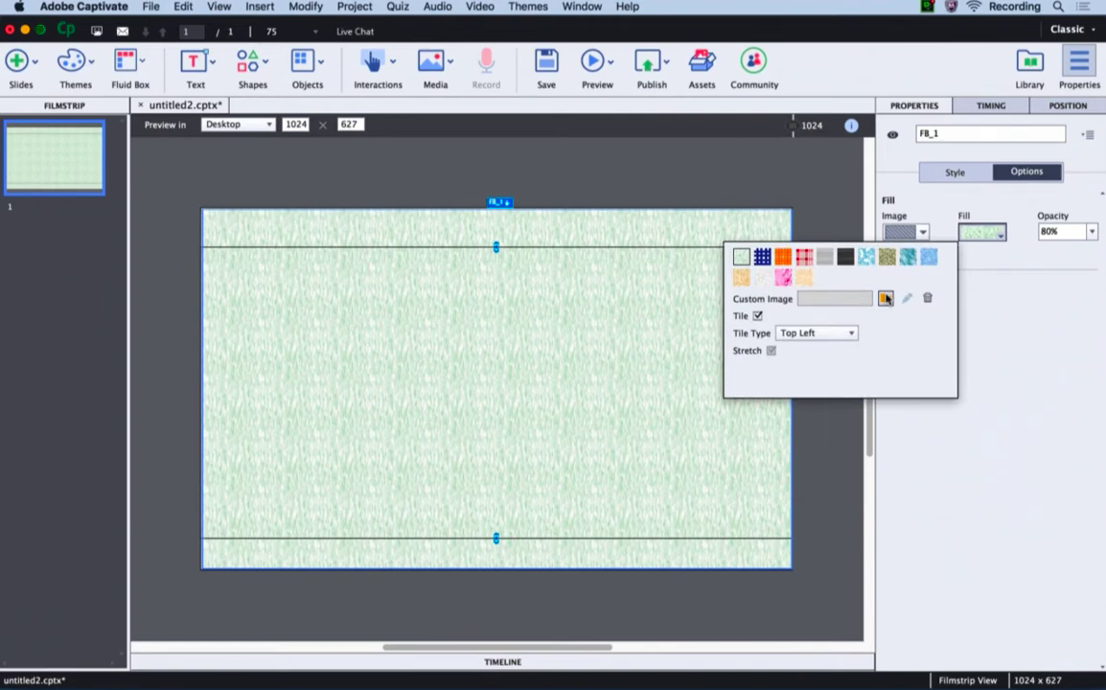
pyautogui.click(885, 299)
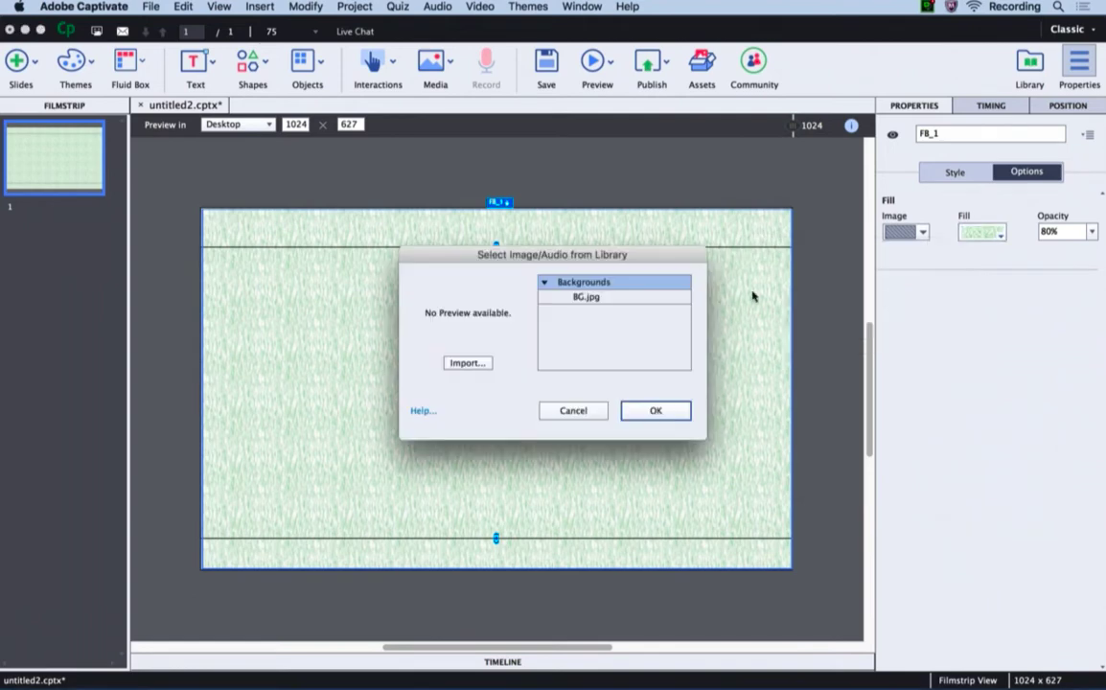
pyautogui.click(467, 362)
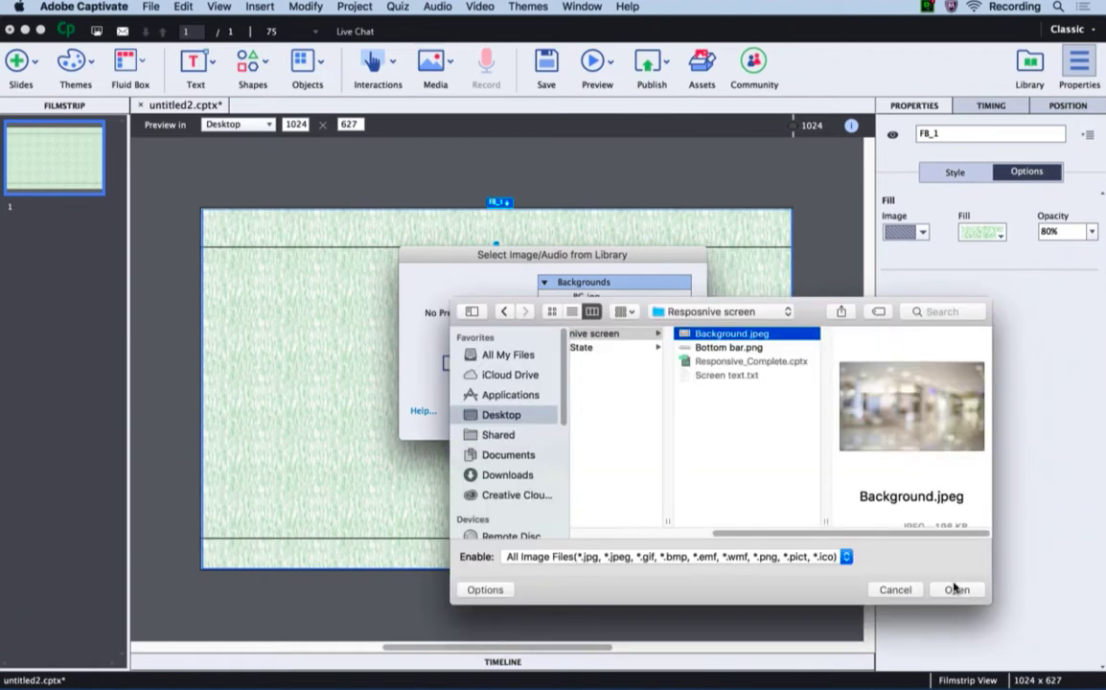
pyautogui.click(954, 589)
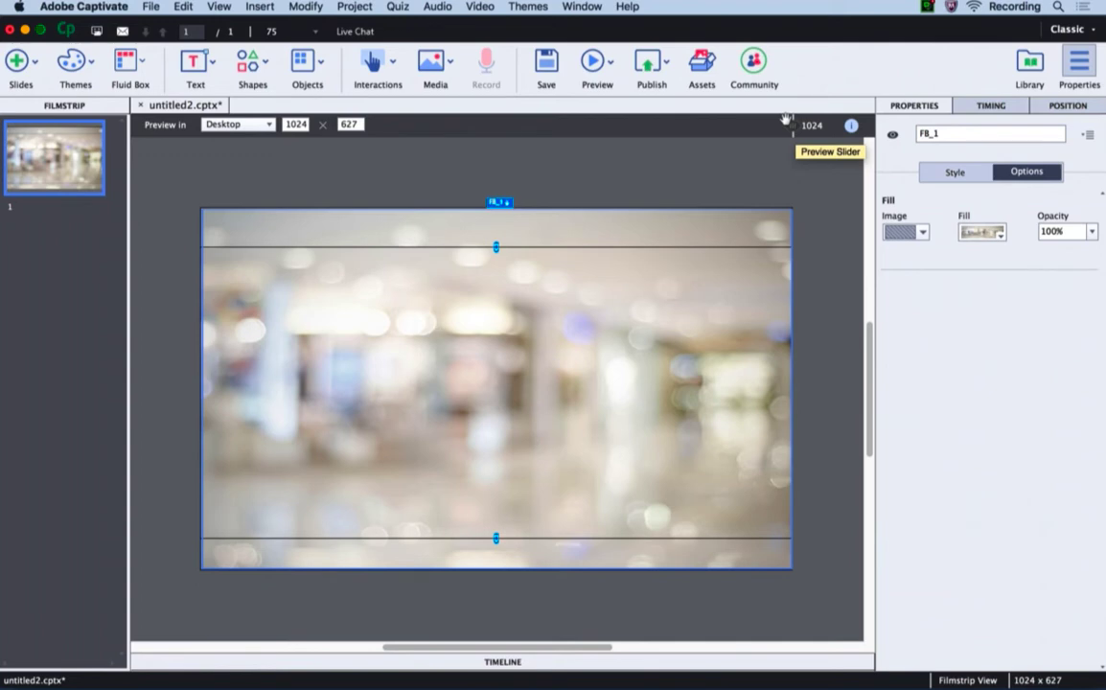
pyautogui.moveTo(786, 120); pyautogui.dragTo(172, 159)
pyautogui.moveTo(300, 156); pyautogui.dragTo(804, 113)
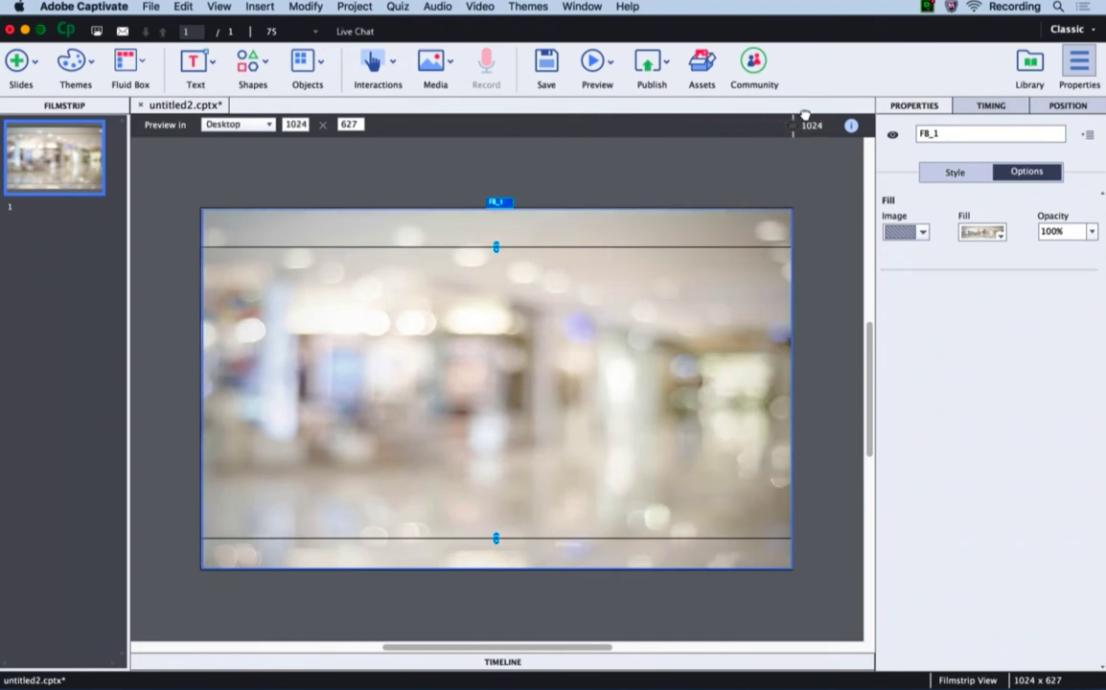
pyautogui.click(270, 123)
pyautogui.press('Escape')
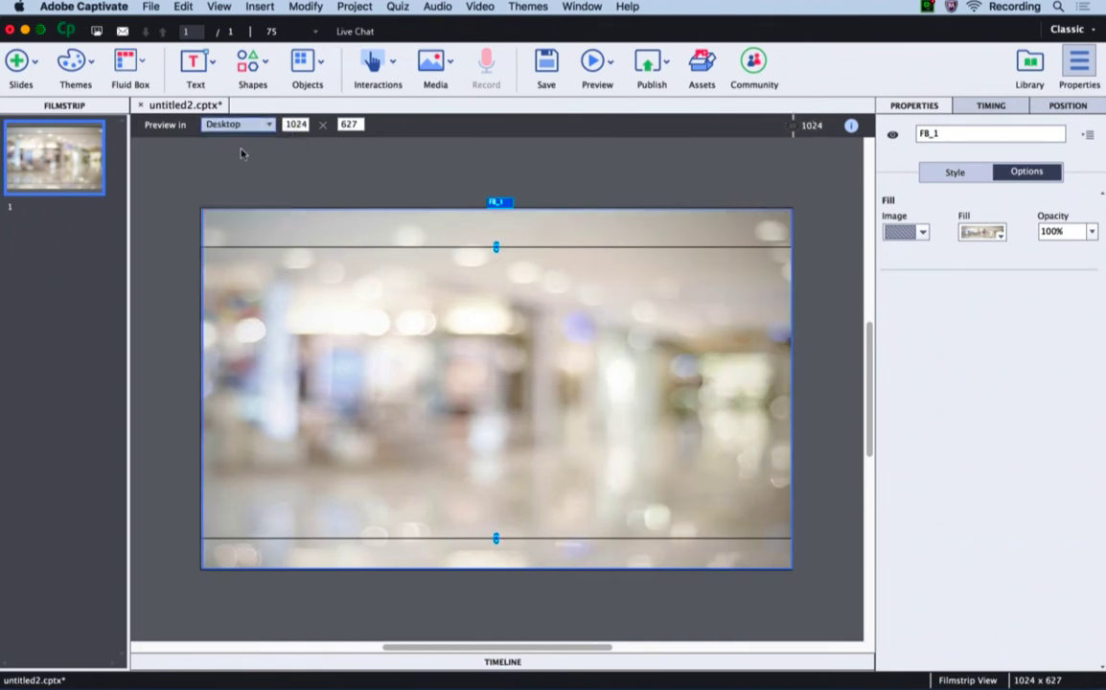
pyautogui.click(268, 125)
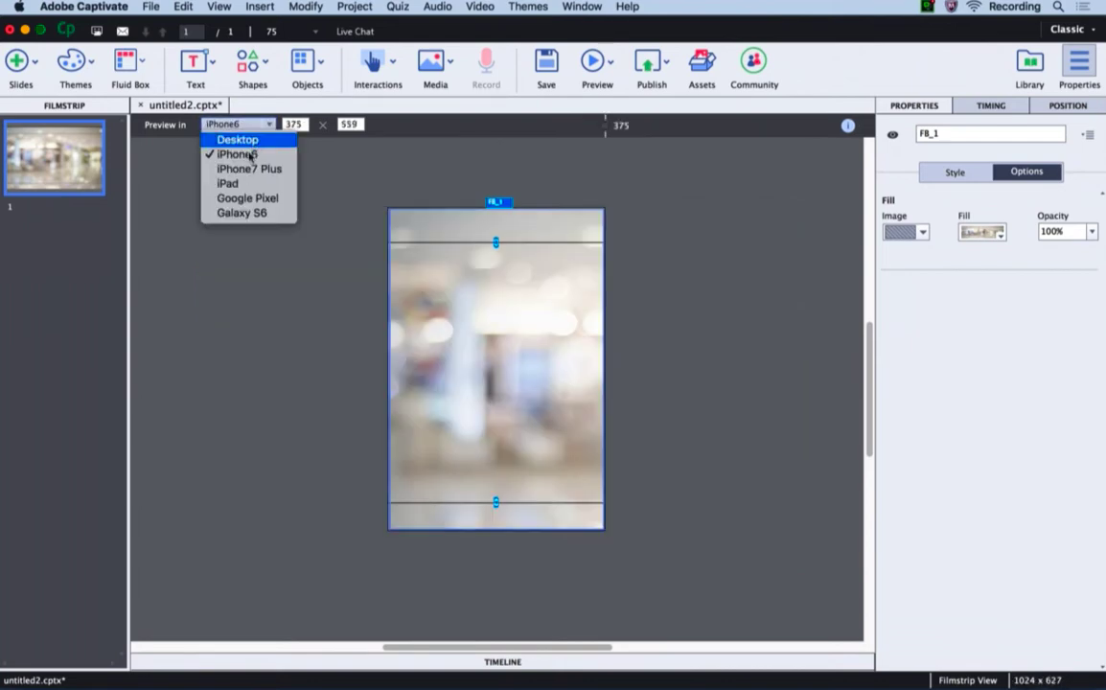
pyautogui.click(258, 140)
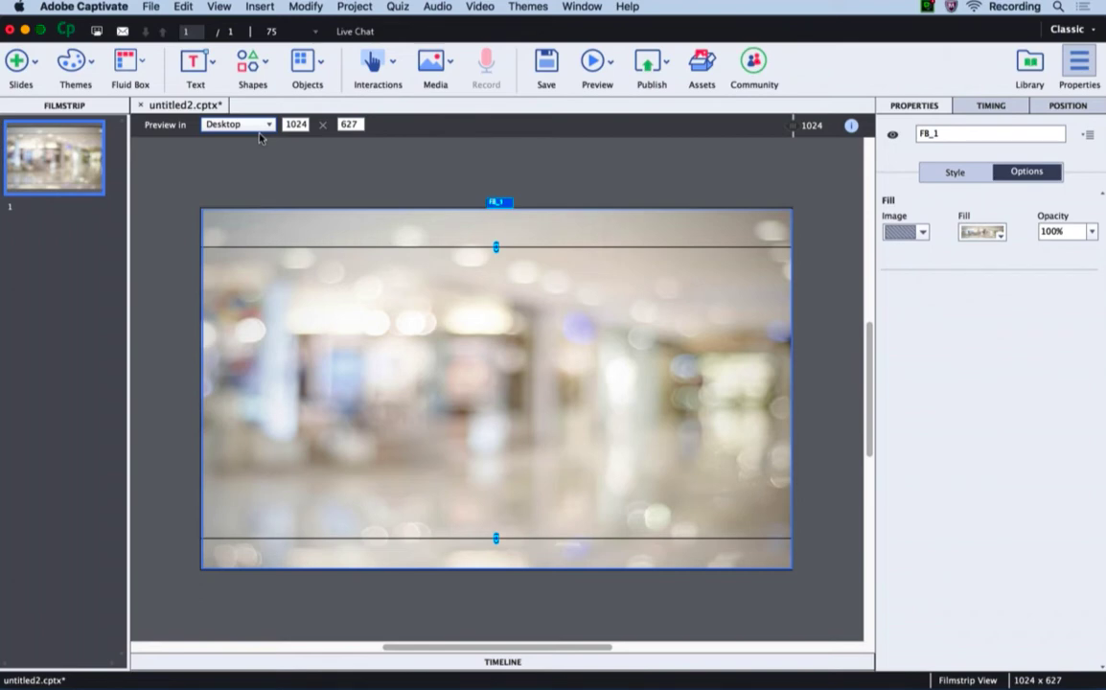
# - Fill the top strip with a beige sampled from the photo at 60% opacity
pyautogui.click(382, 224)
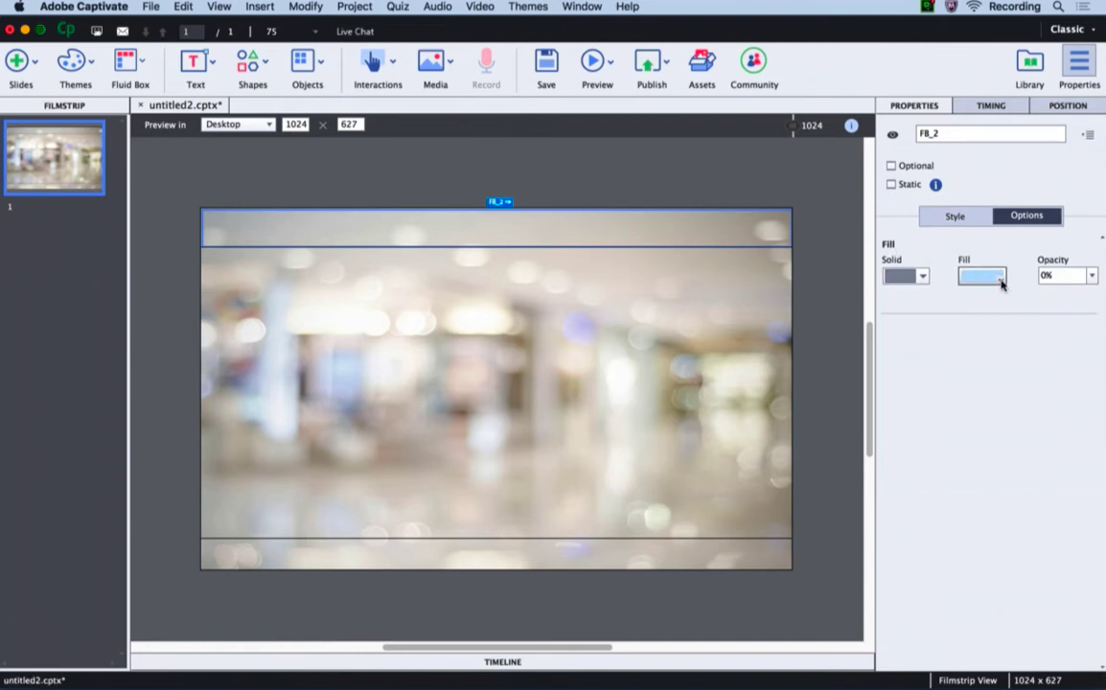
pyautogui.click(998, 277)
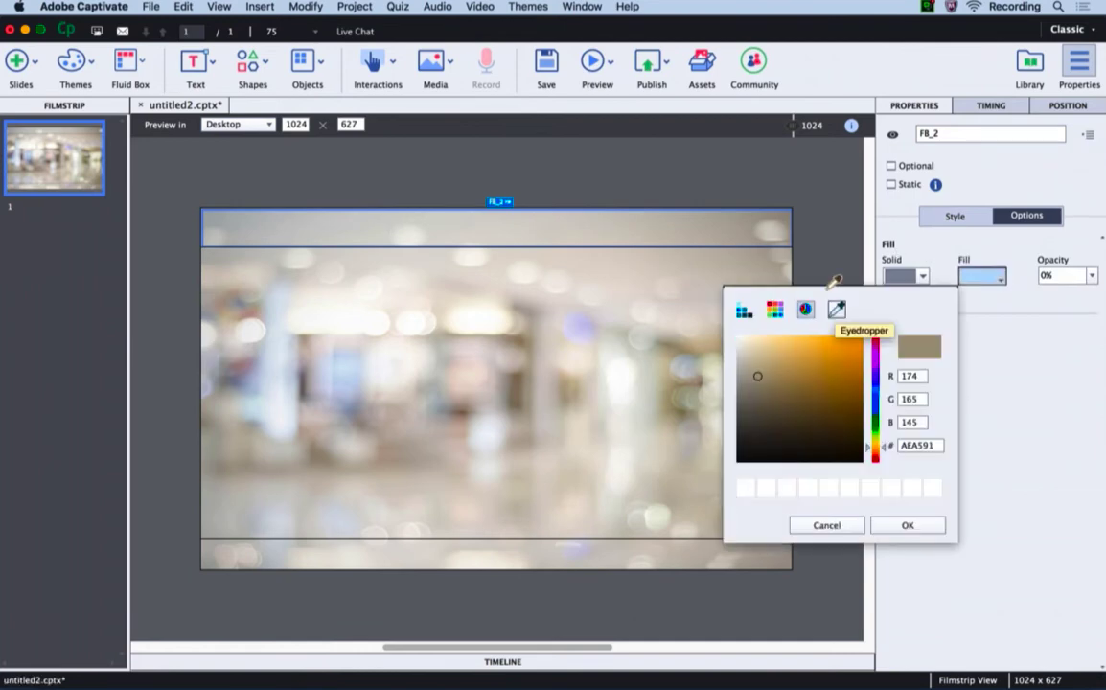
pyautogui.click(835, 280)
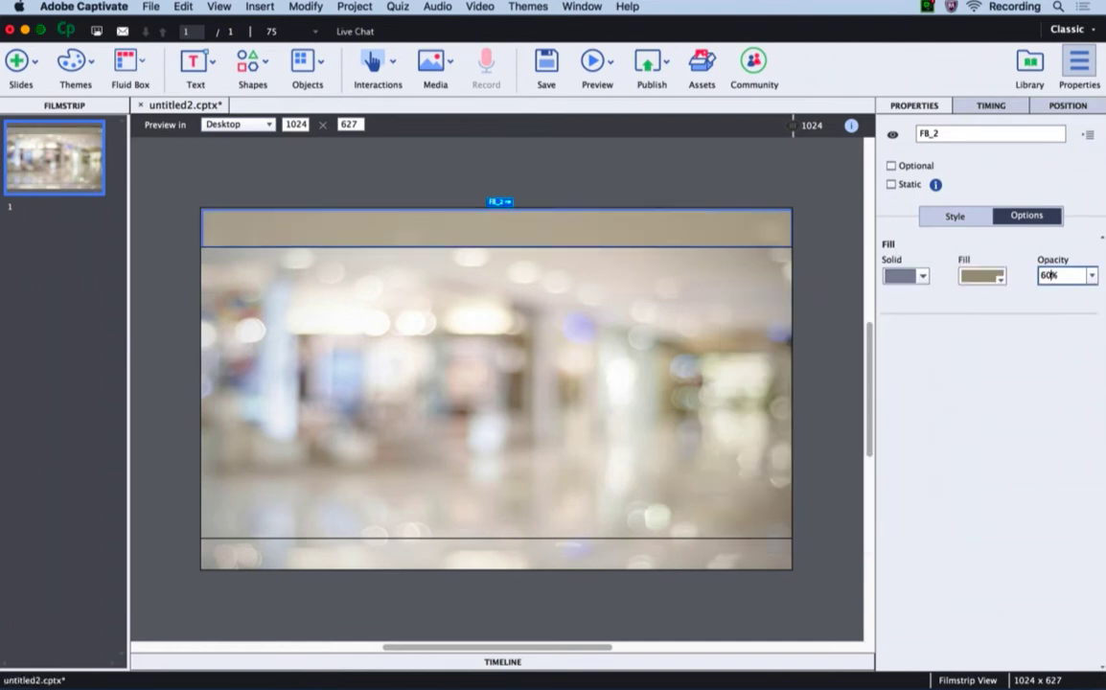
pyautogui.press('Return')
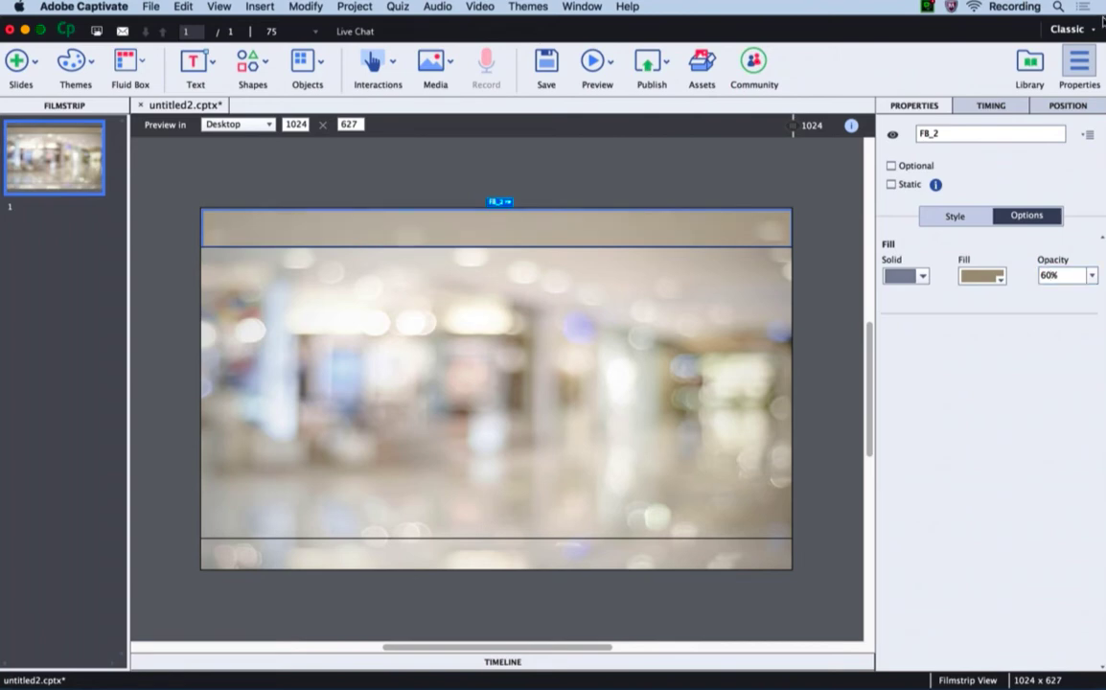
# - Insert a new text caption and copy the Constructive Feedback title line
pyautogui.click(192, 63)
pyautogui.click(208, 105)
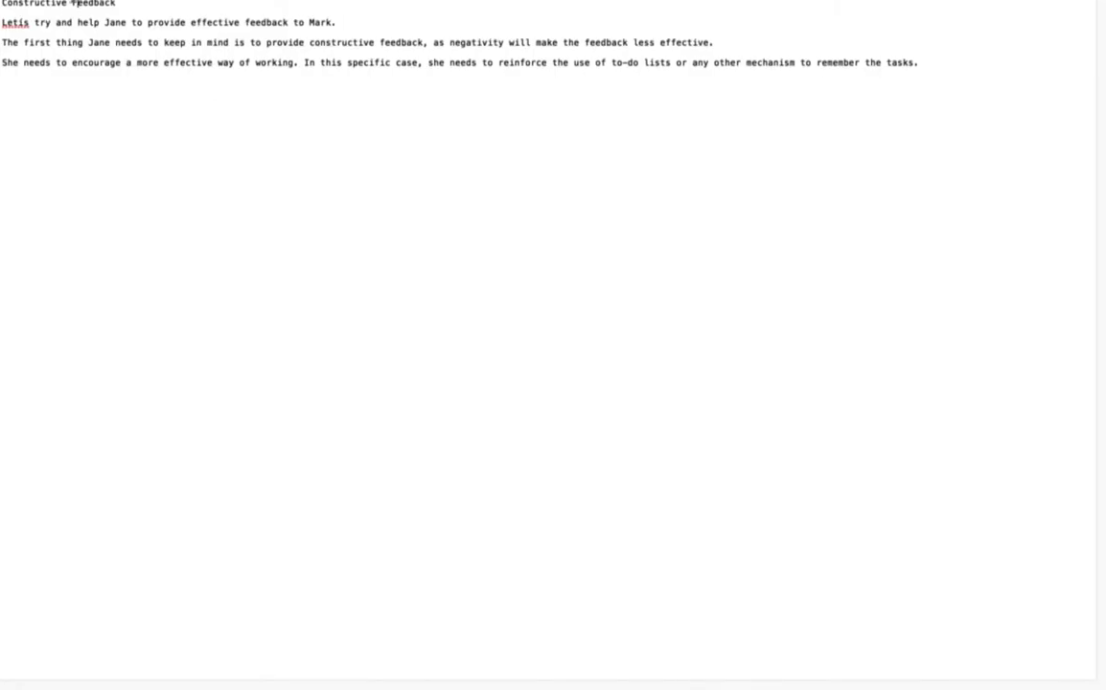
pyautogui.tripleClick(72, 3)
pyautogui.press('super+c')
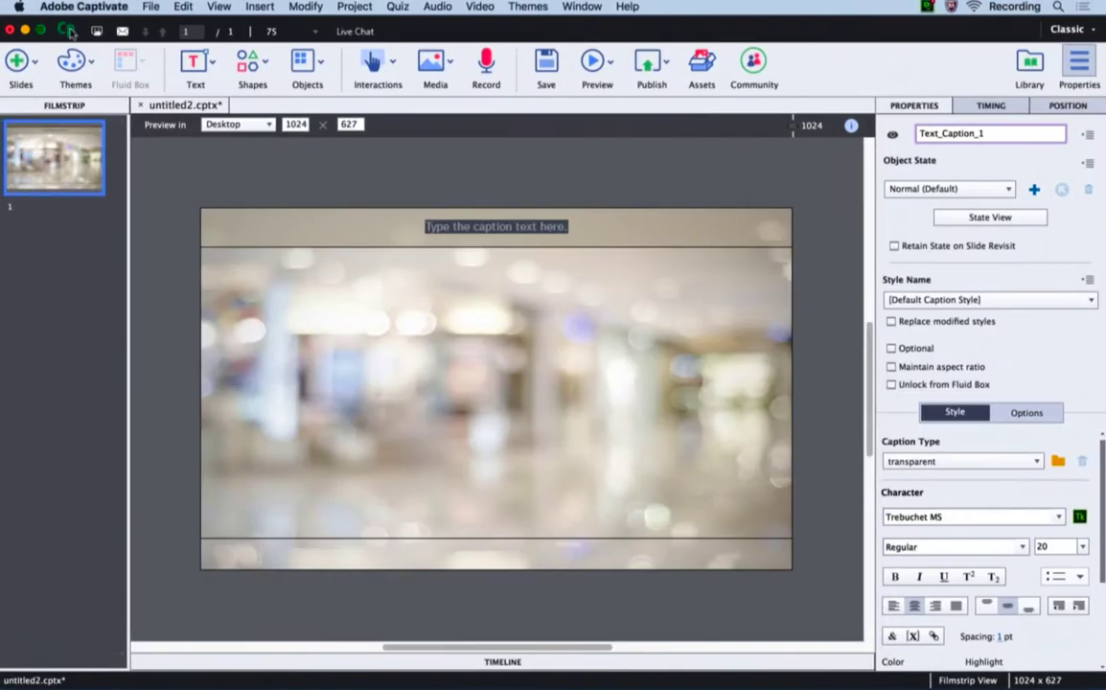
pyautogui.click(497, 227)
# - Paste the Constructive Feedback title into the caption and select all its text
pyautogui.doubleClick(496, 227)
pyautogui.press('super+v')
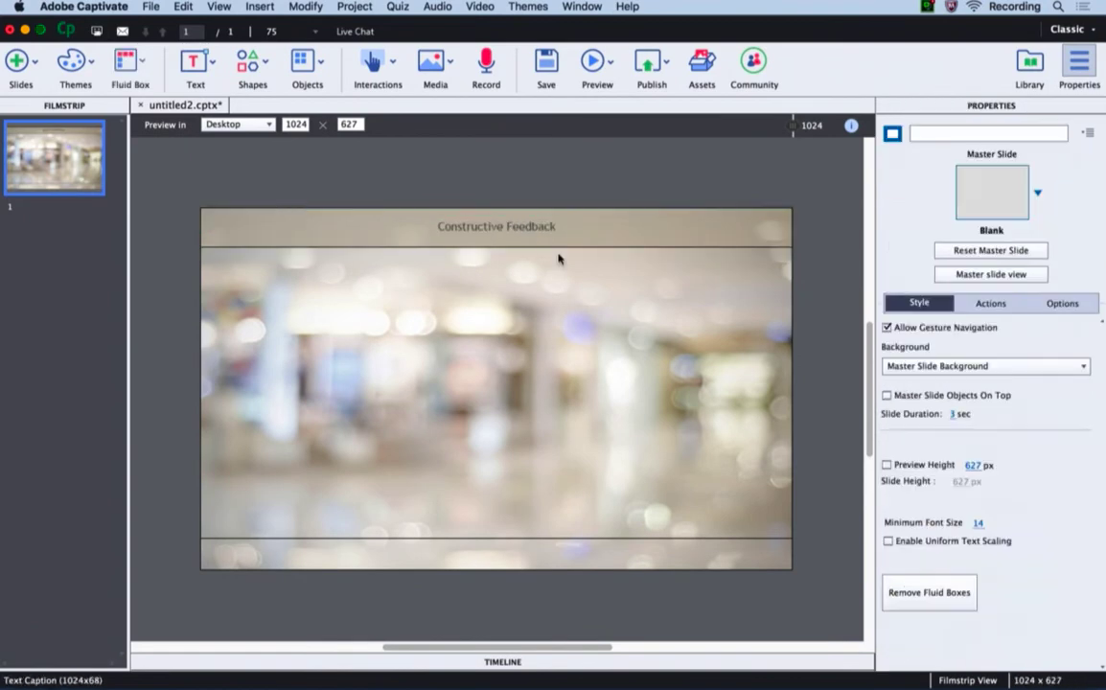
pyautogui.click(490, 224)
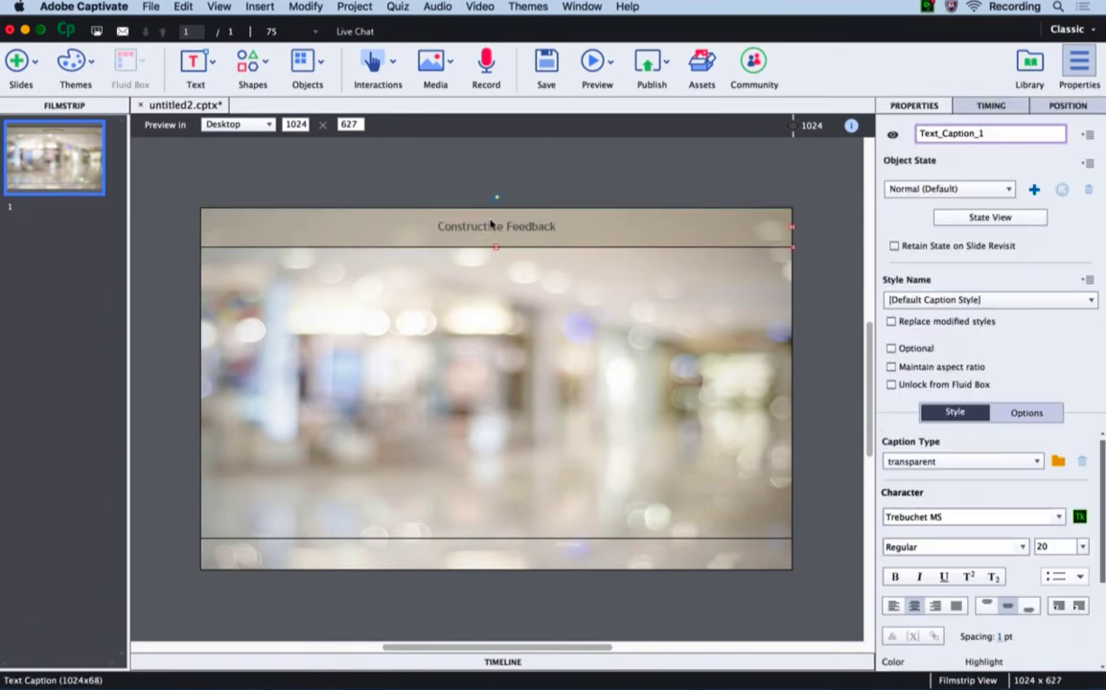
pyautogui.doubleClick(491, 225)
pyautogui.moveTo(438, 226); pyautogui.dragTo(555, 226)
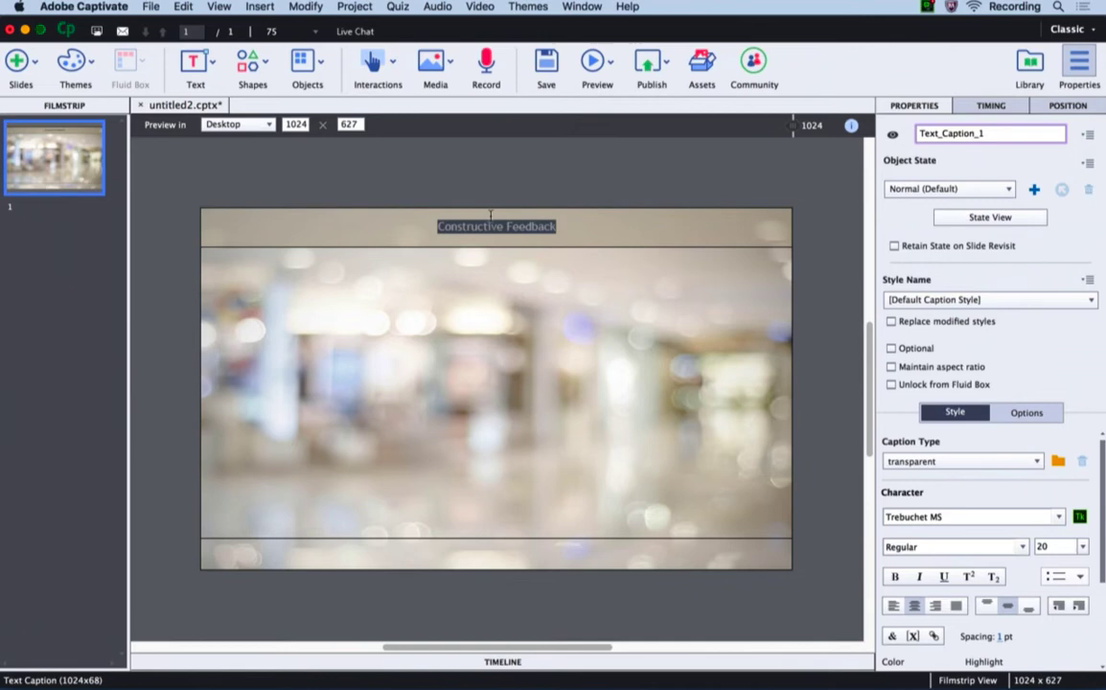
# - Apply the Typekit font Uppercut Angle to the title
pyautogui.click(1058, 517)
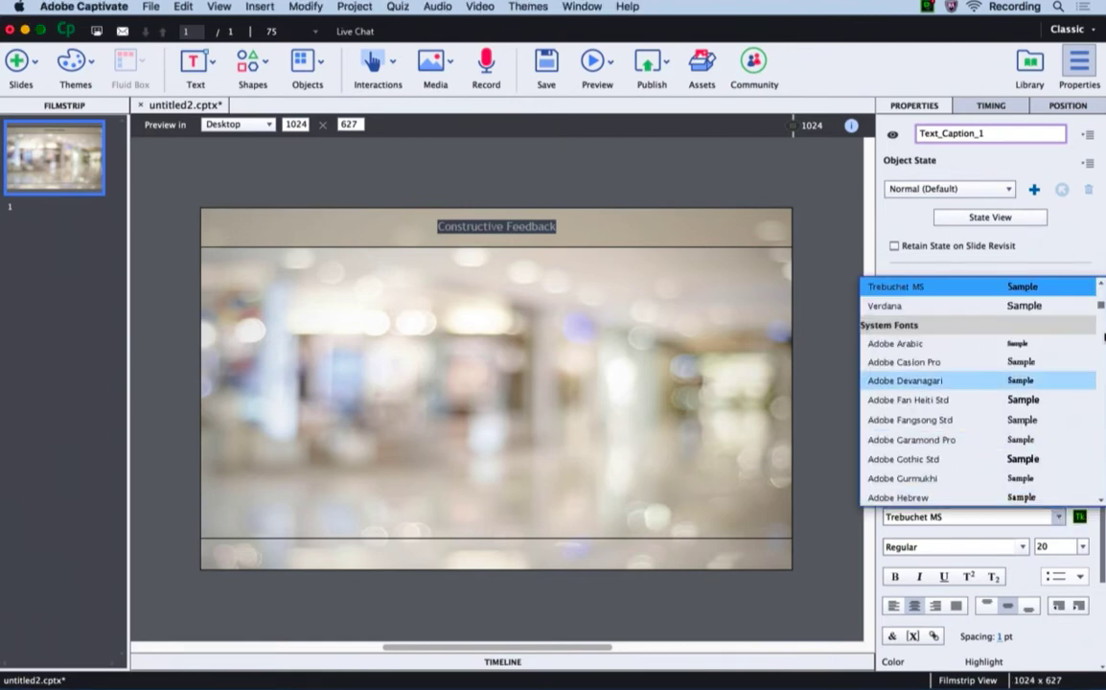
pyautogui.scroll(5, 1101, 287)
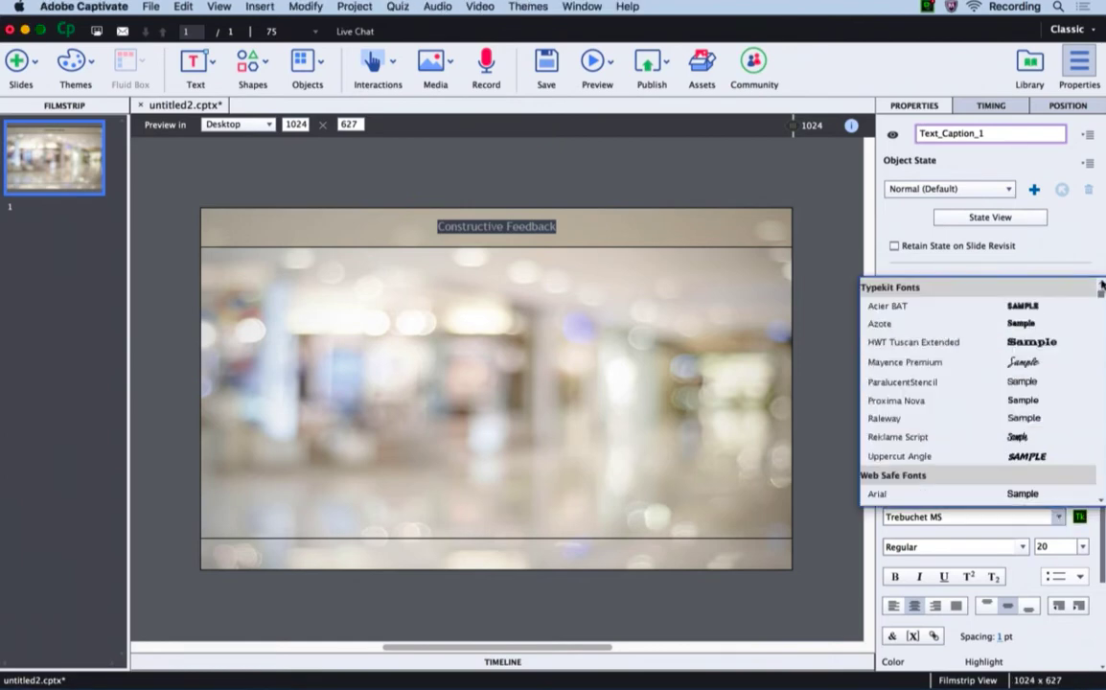
pyautogui.click(914, 456)
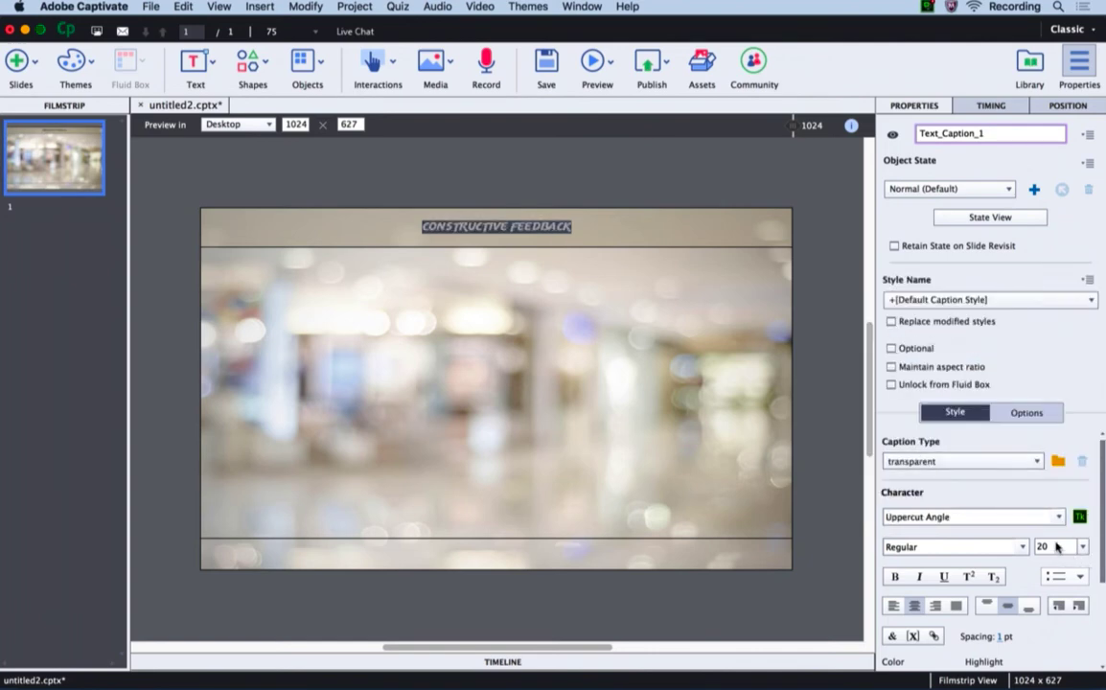
pyautogui.click(79, 424)
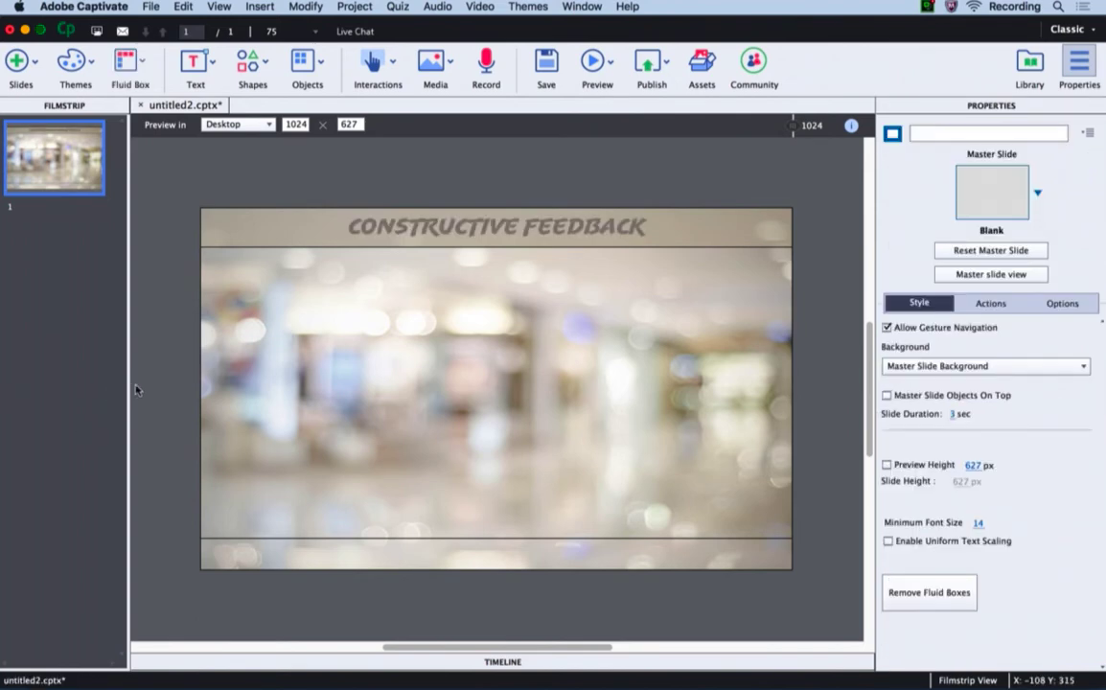
# - Add the two arrow smart shapes and drag both into the bottom band
pyautogui.press('super+z')
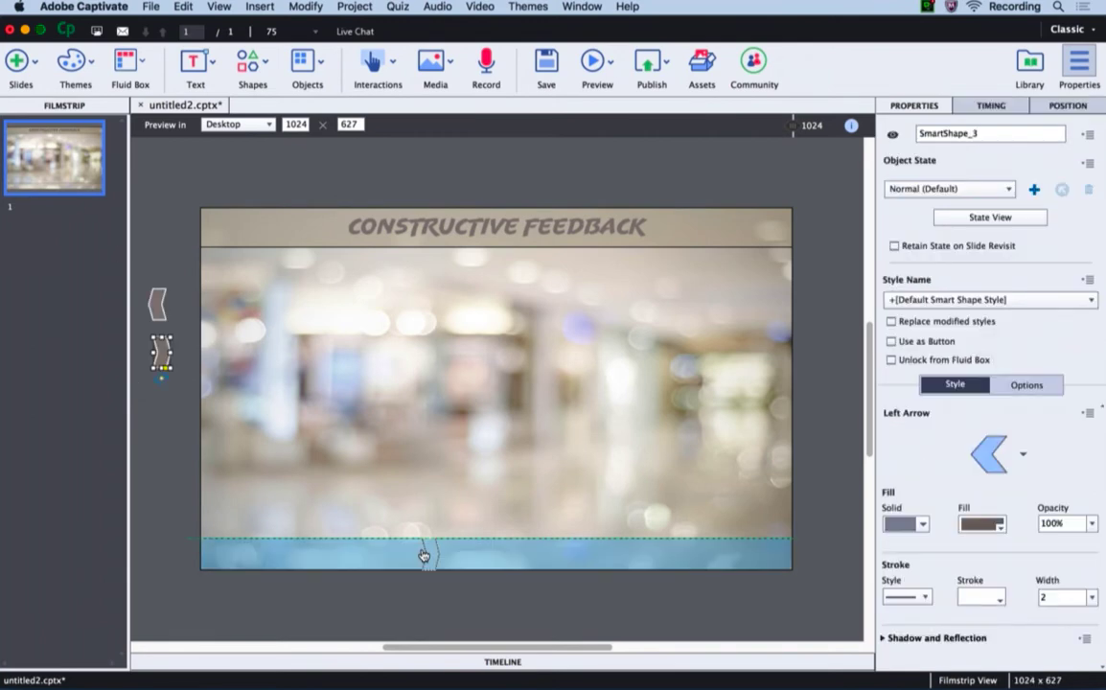
pyautogui.moveTo(429, 556); pyautogui.dragTo(431, 555)
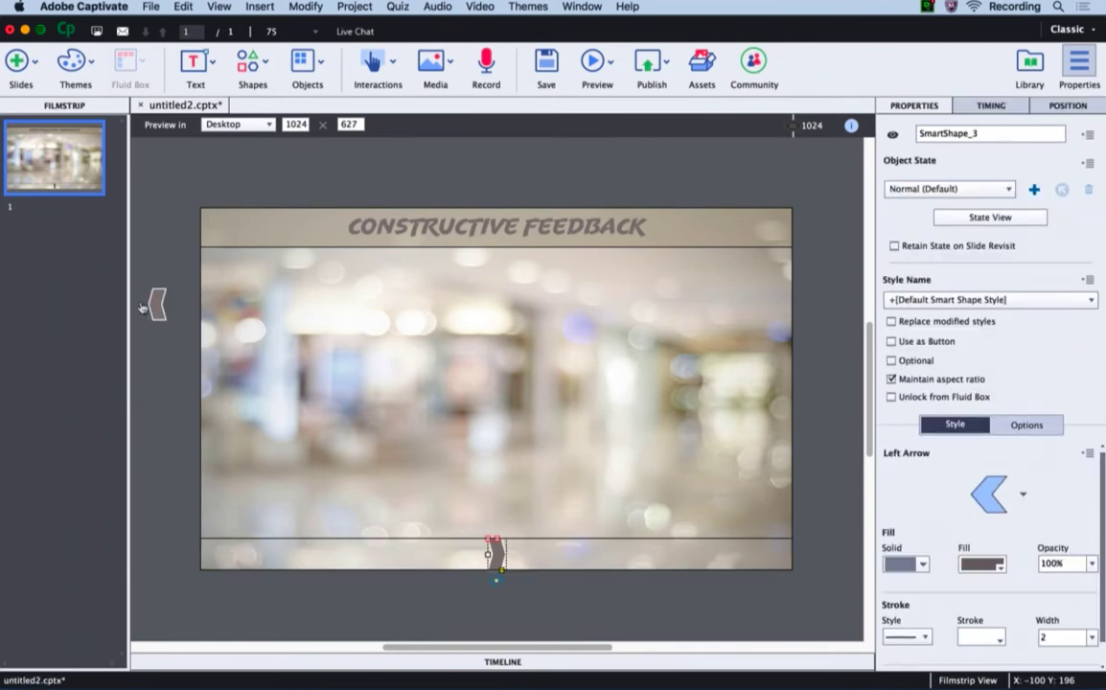
pyautogui.moveTo(145, 306); pyautogui.dragTo(279, 557)
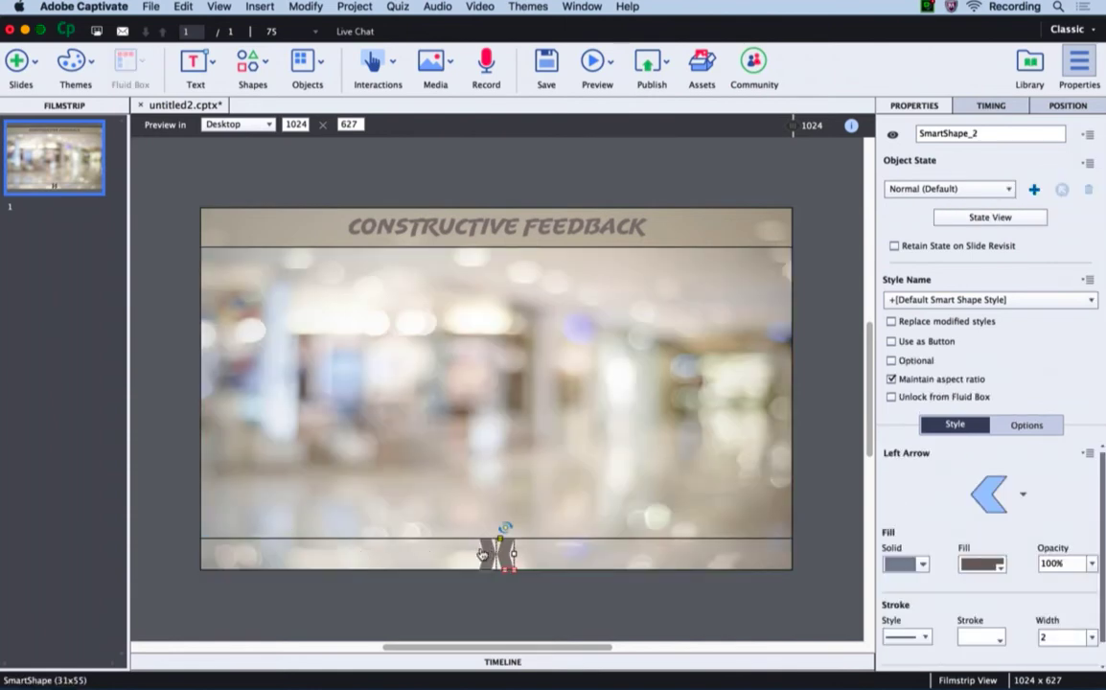
pyautogui.moveTo(487, 551)
pyautogui.mouseDown()
pyautogui.moveTo(523, 558)
pyautogui.moveTo(500, 555)
pyautogui.mouseUp()
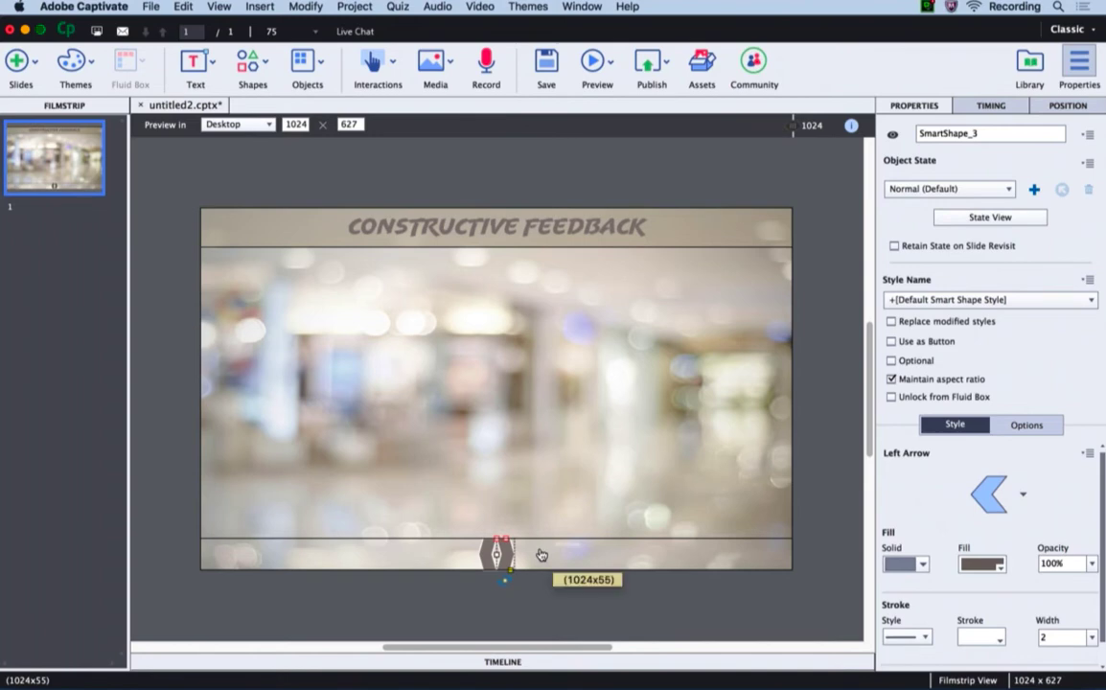
# - Set bottom box FB_4 to Wrap: Squeeze in a row and Horizontal: Space in Between
pyautogui.click(576, 541)
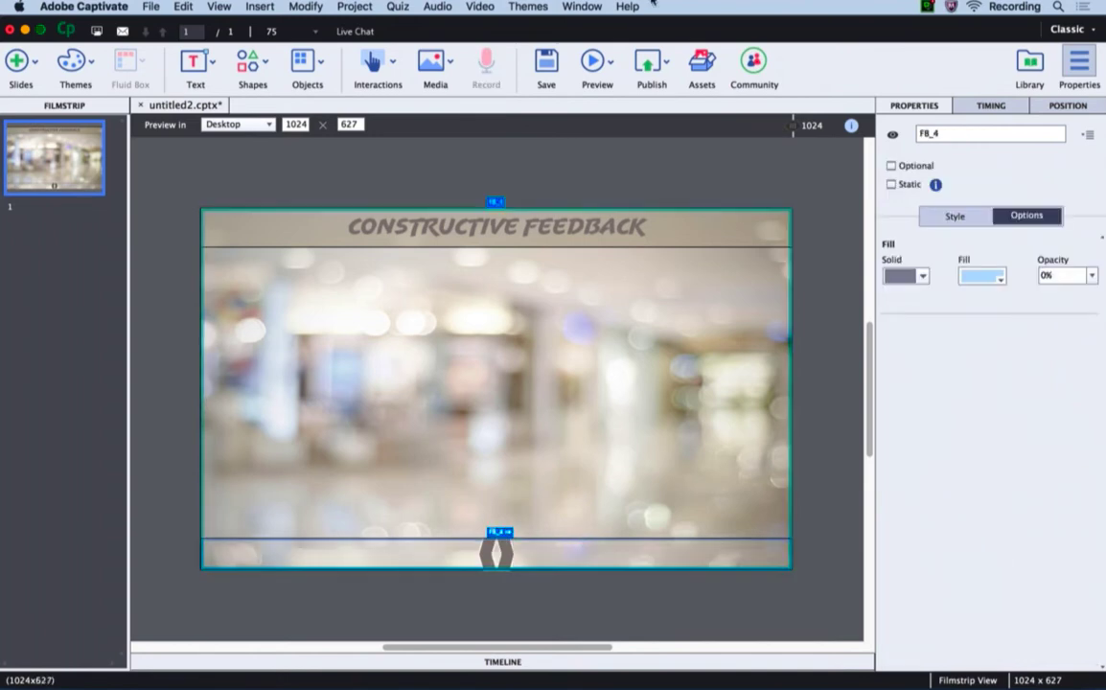
pyautogui.click(941, 211)
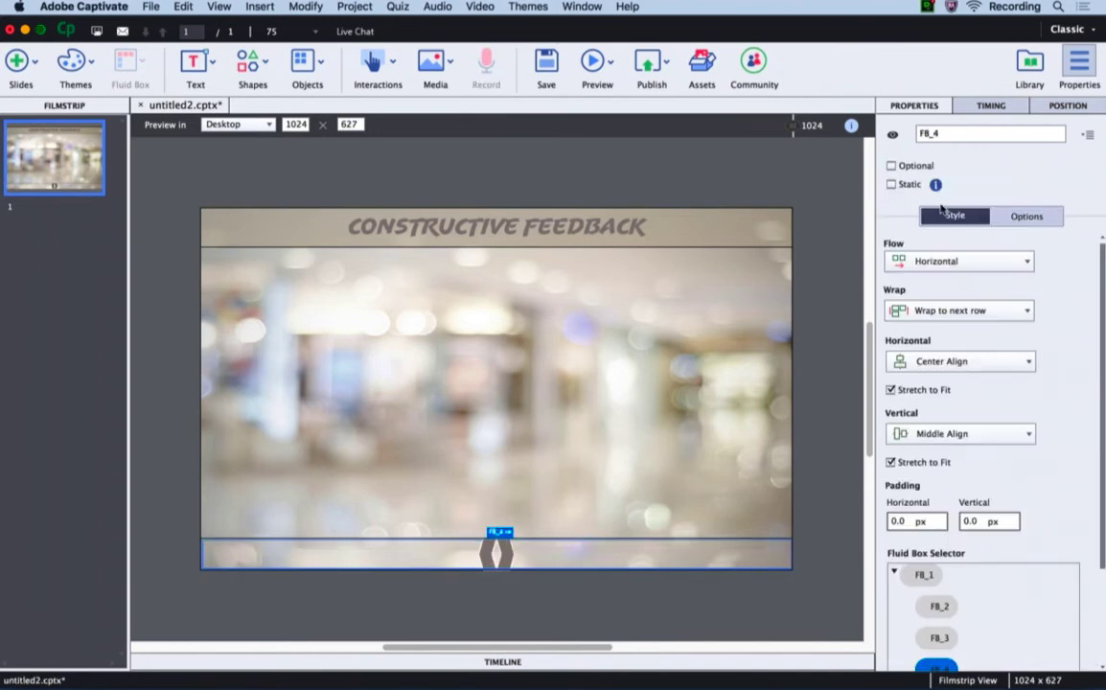
pyautogui.click(992, 309)
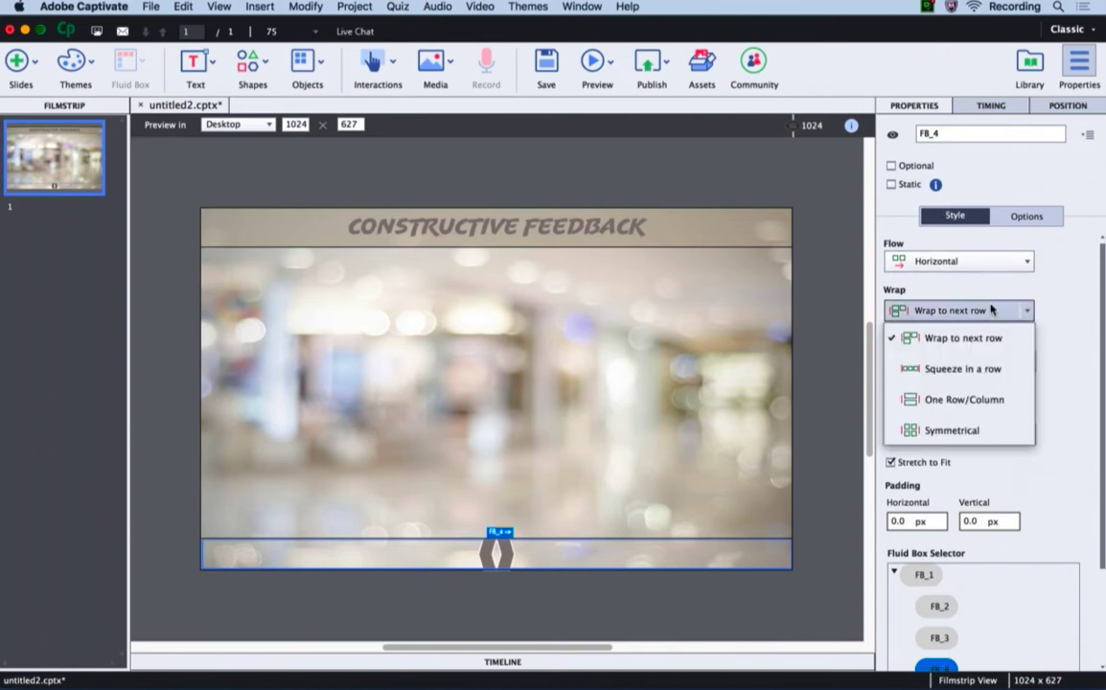
pyautogui.click(989, 369)
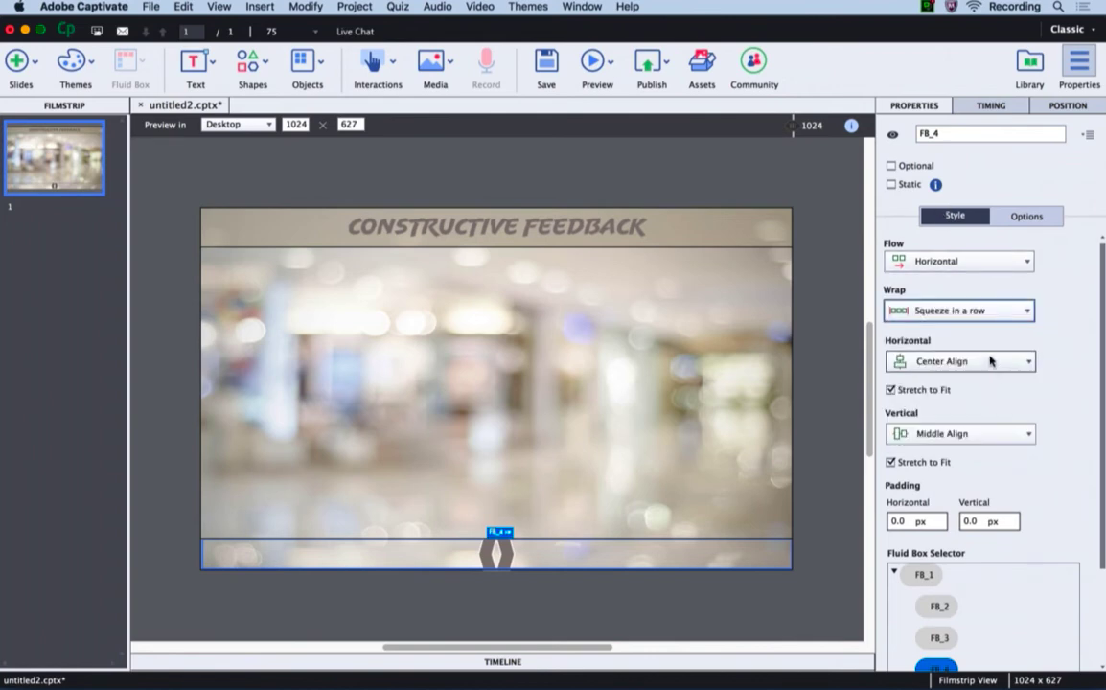
pyautogui.click(991, 360)
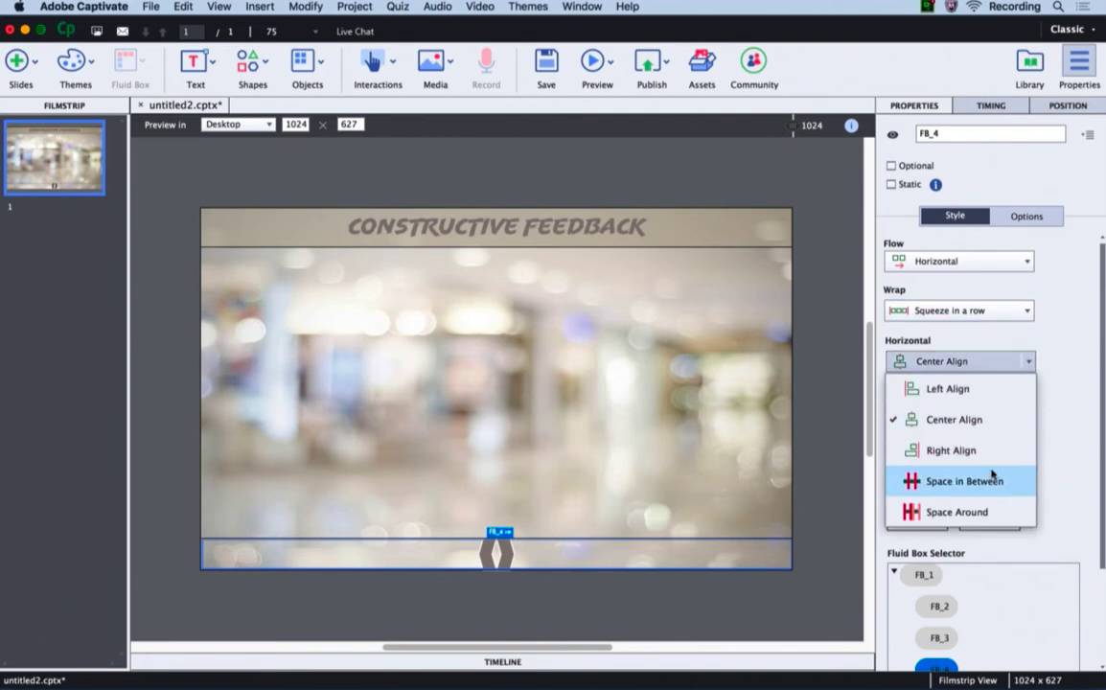
pyautogui.click(919, 480)
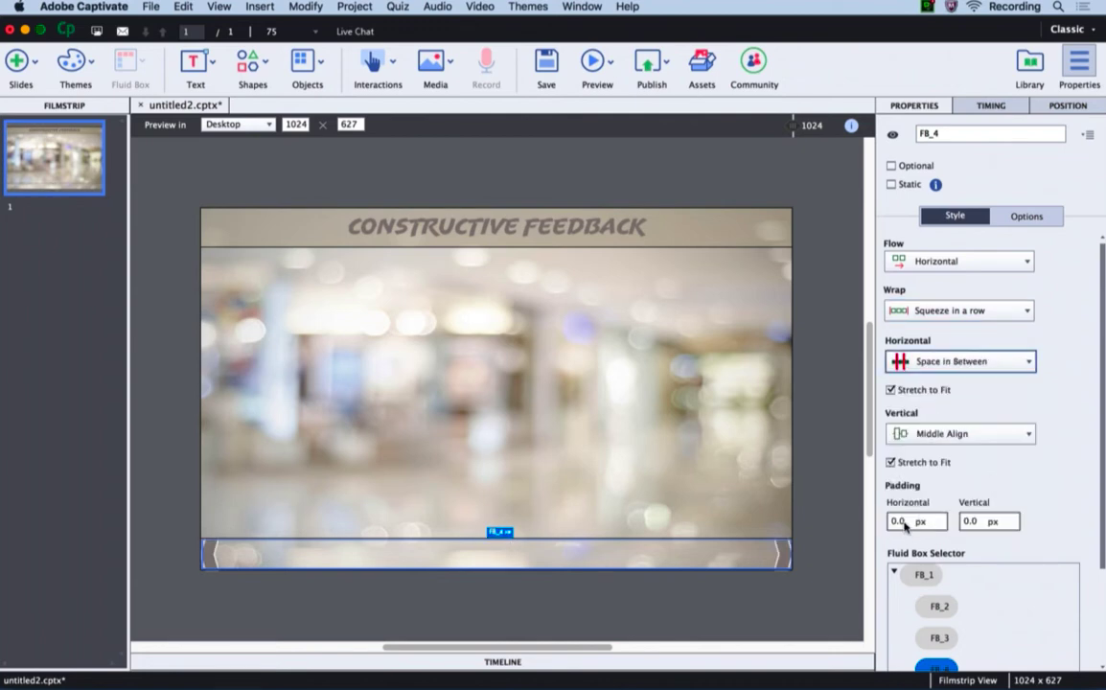
# - Set FB_4's horizontal and vertical padding to 50 px and check the arrow layout
pyautogui.click(896, 517)
pyautogui.doubleClick(896, 518)
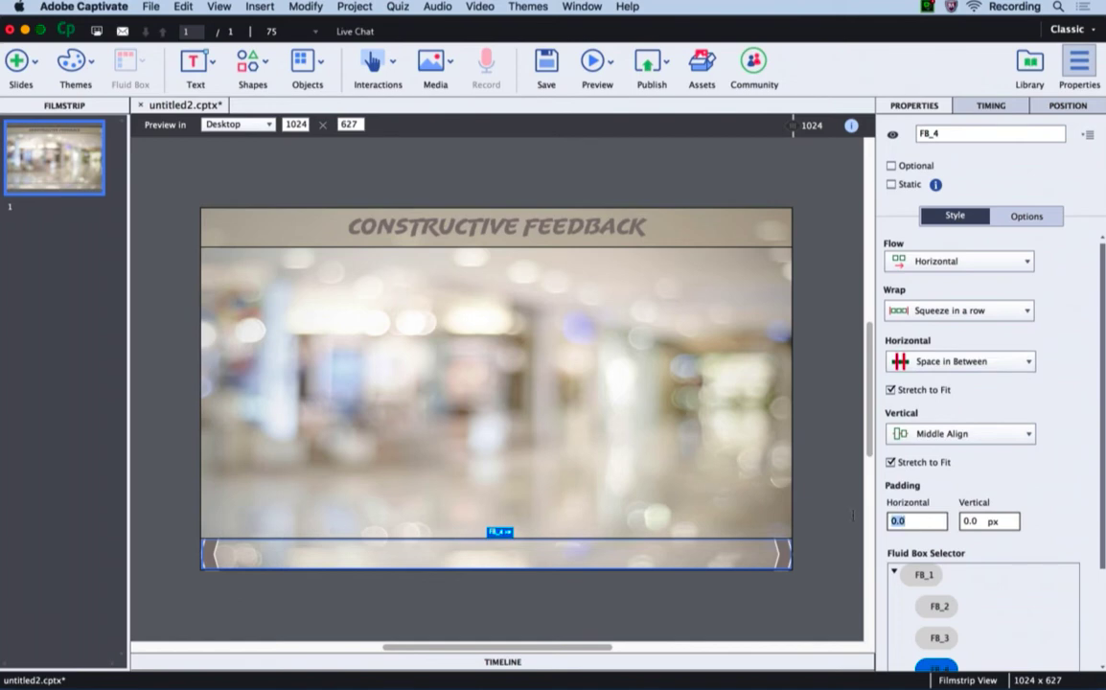
pyautogui.write('50')
pyautogui.press('Tab')
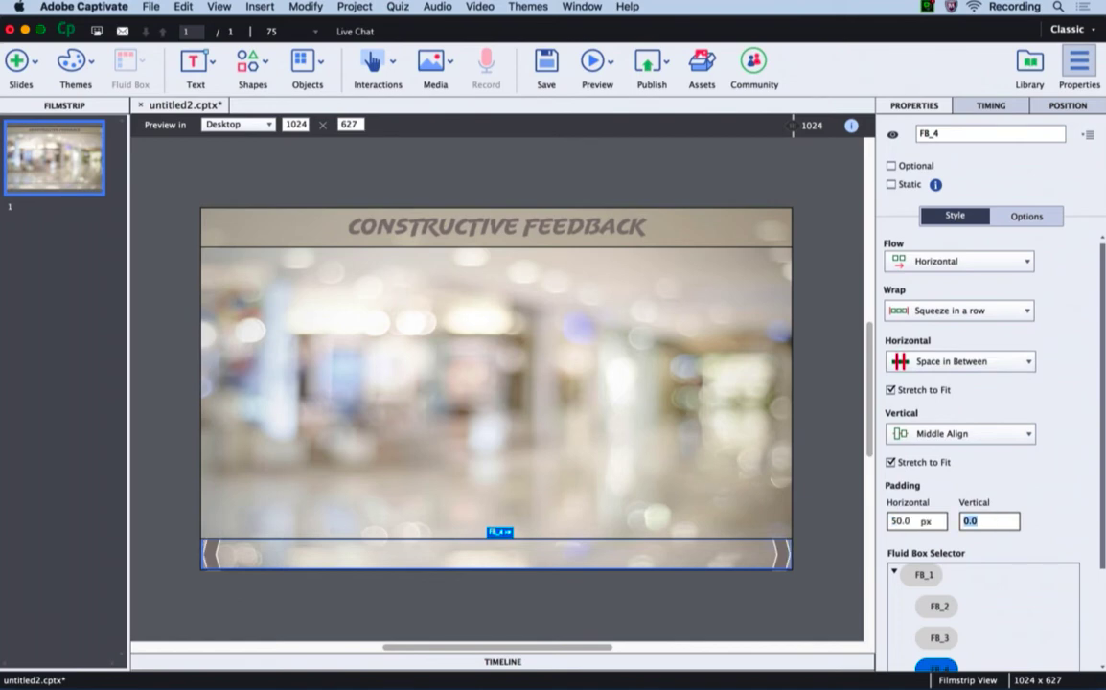
pyautogui.write('50')
pyautogui.press('Return')
pyautogui.click(728, 479)
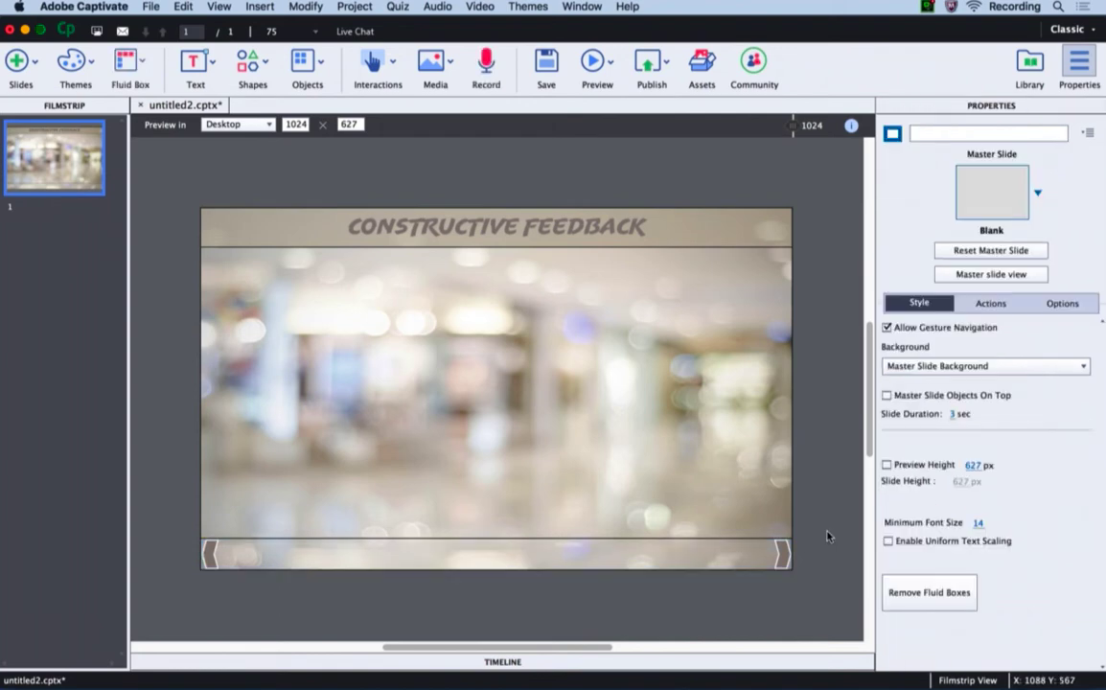
pyautogui.click(625, 556)
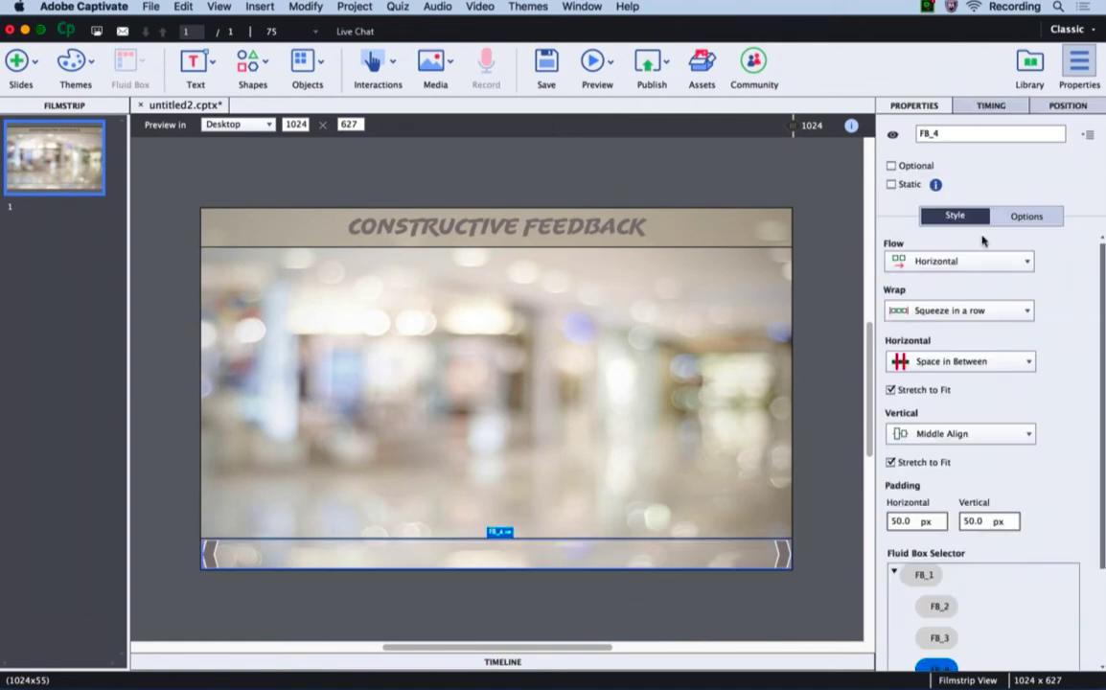
# - Give the bottom bar a custom Image Fill using Bottom bar.png
pyautogui.click(1023, 216)
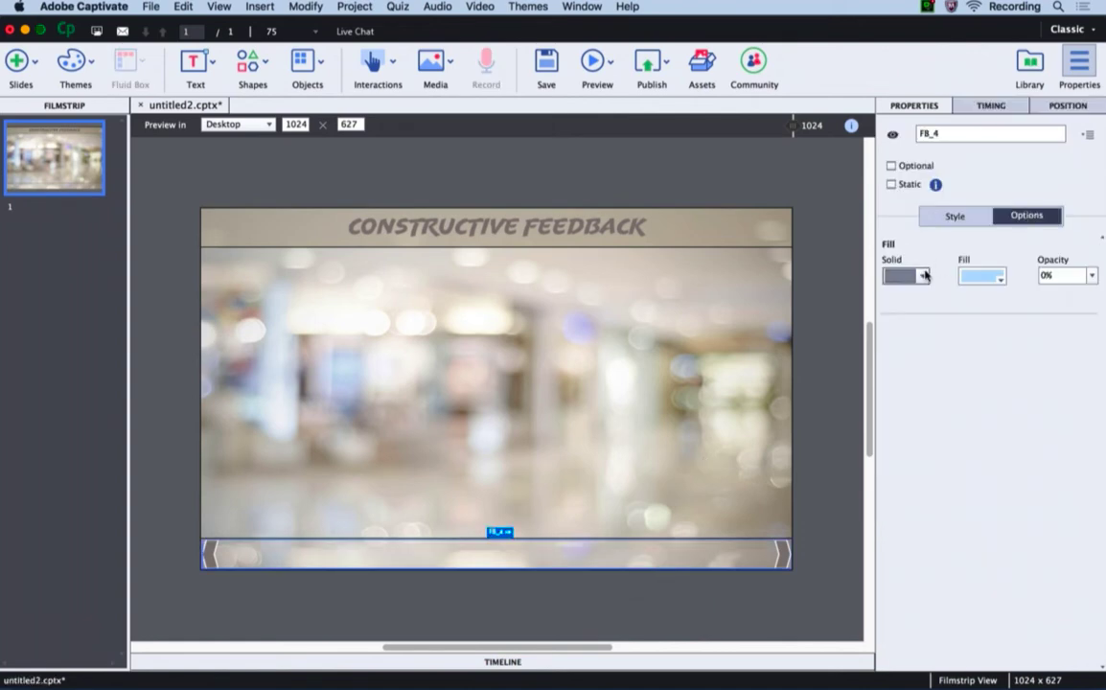
pyautogui.click(922, 275)
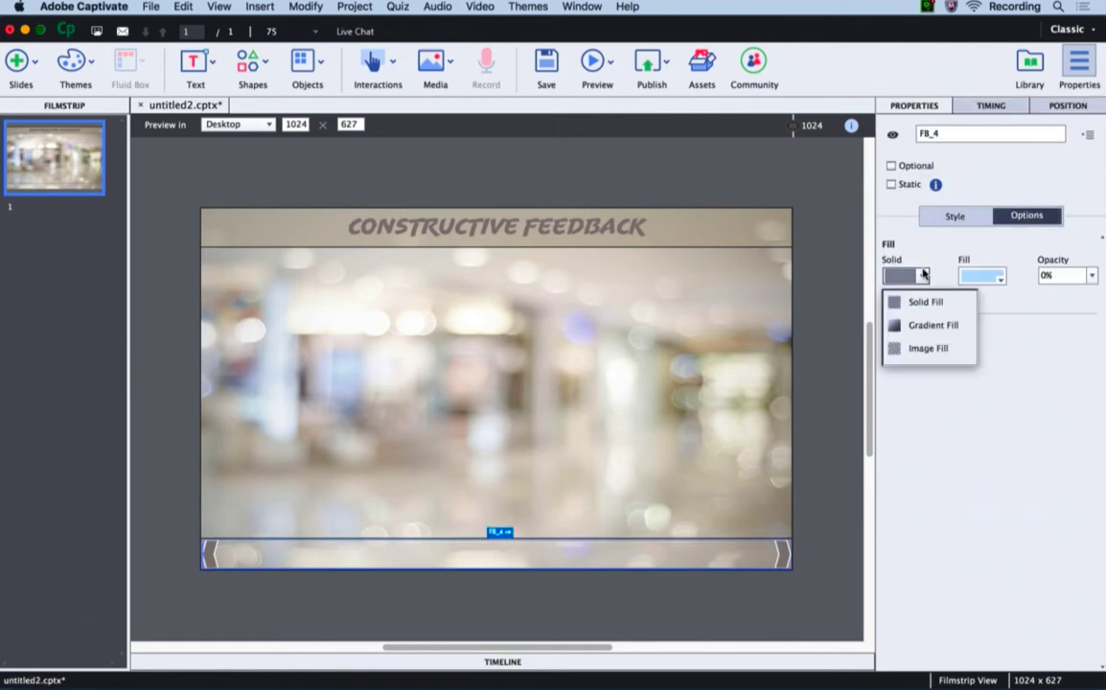
pyautogui.click(915, 349)
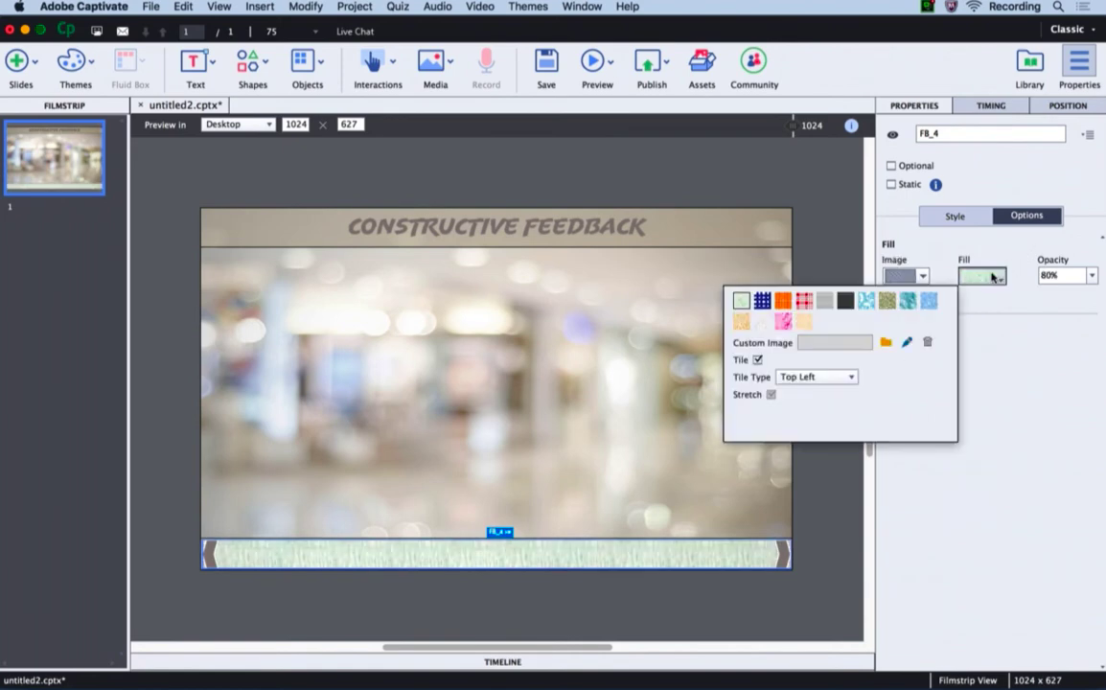
pyautogui.click(886, 342)
pyautogui.click(469, 363)
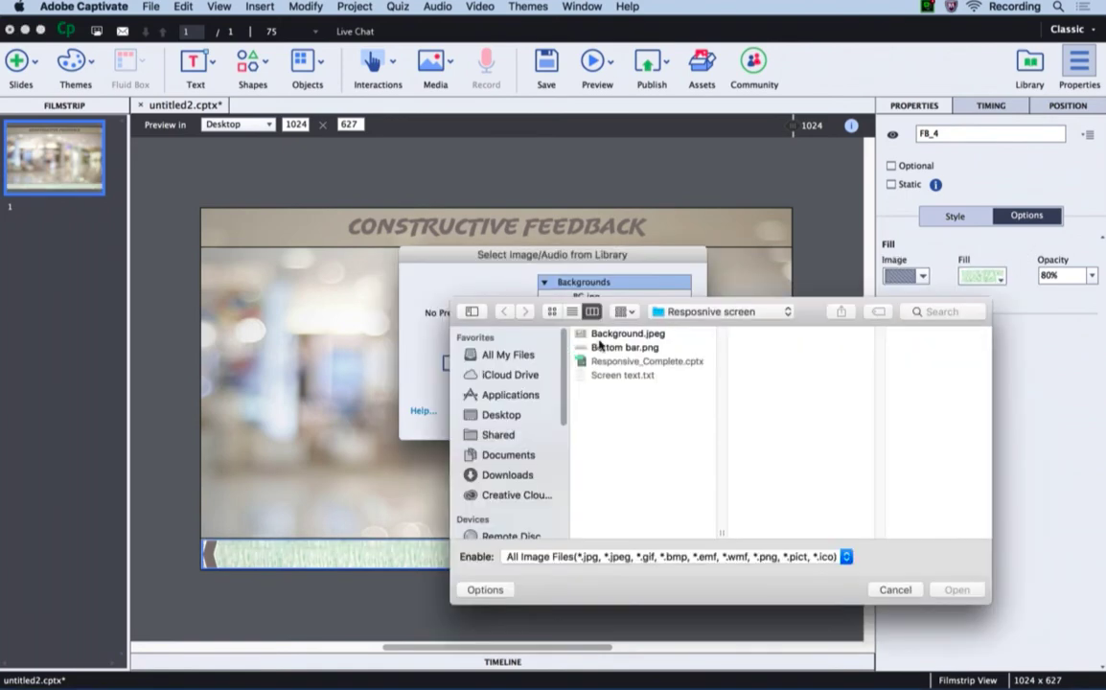
pyautogui.doubleClick(600, 347)
pyautogui.click(790, 556)
pyautogui.press('Return')
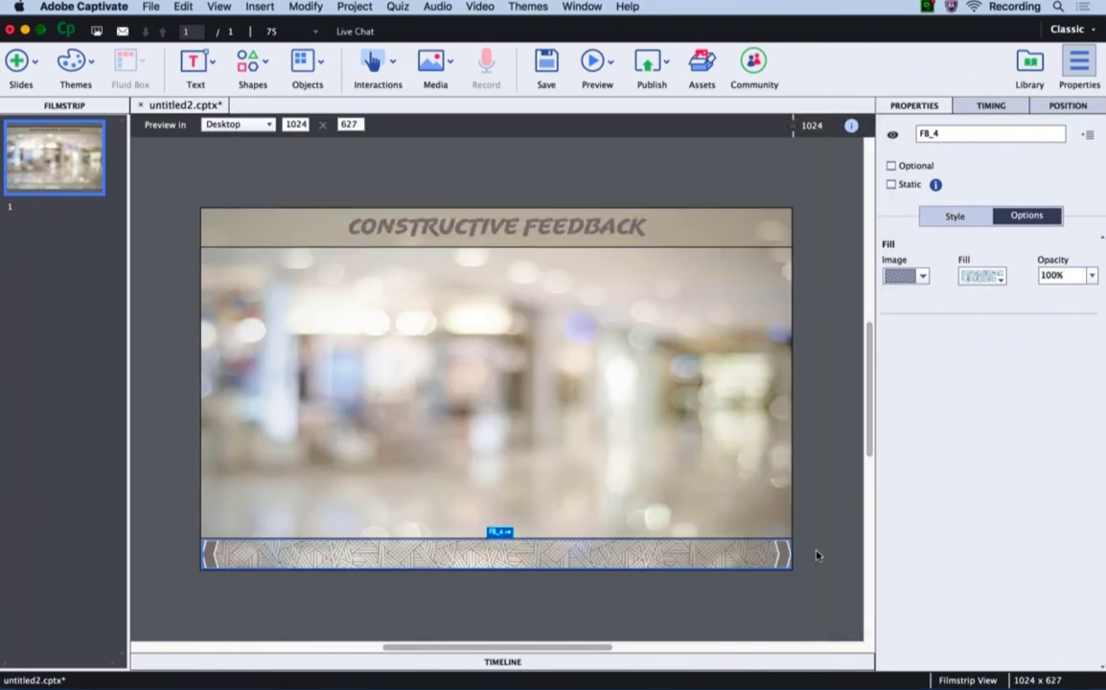
# - Set the bottom bar's fill opacity to 50% and test a narrower preview width
pyautogui.click(1053, 275)
pyautogui.doubleClick(1054, 275)
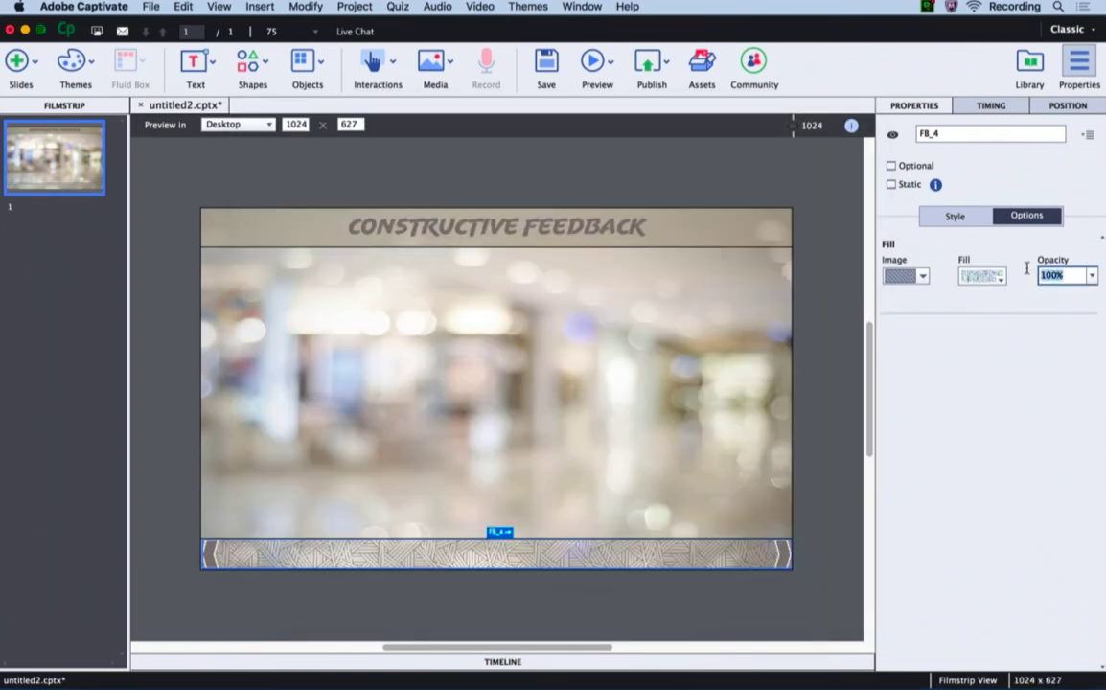
pyautogui.write('50')
pyautogui.press('Return')
pyautogui.click(828, 454)
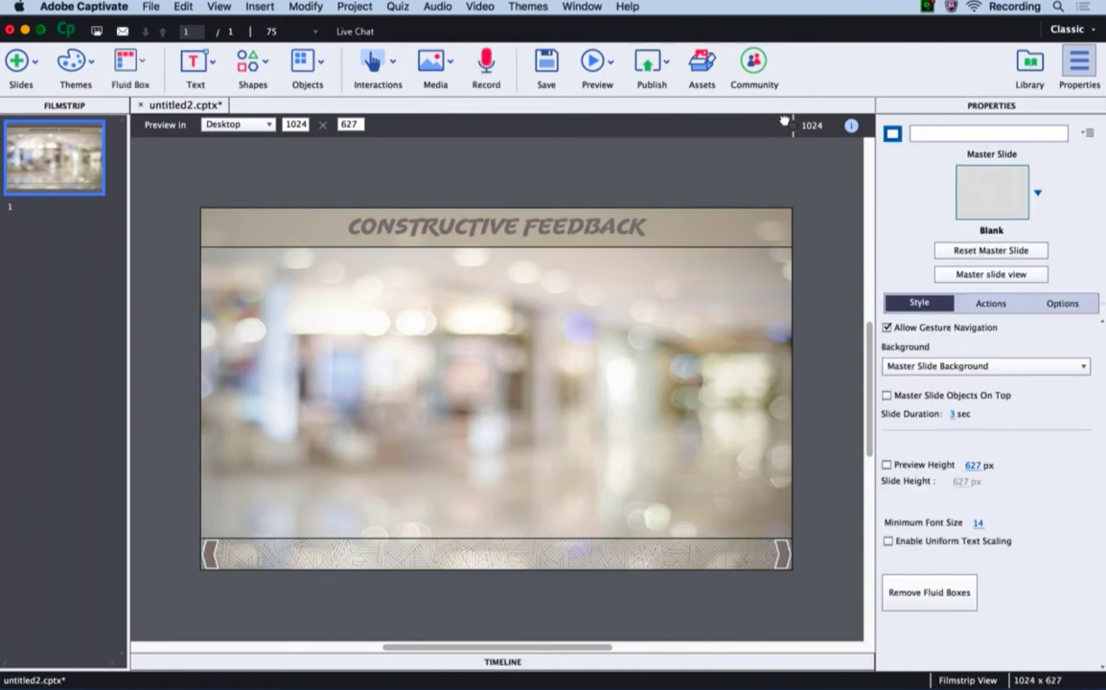
pyautogui.moveTo(784, 121); pyautogui.dragTo(879, 112)
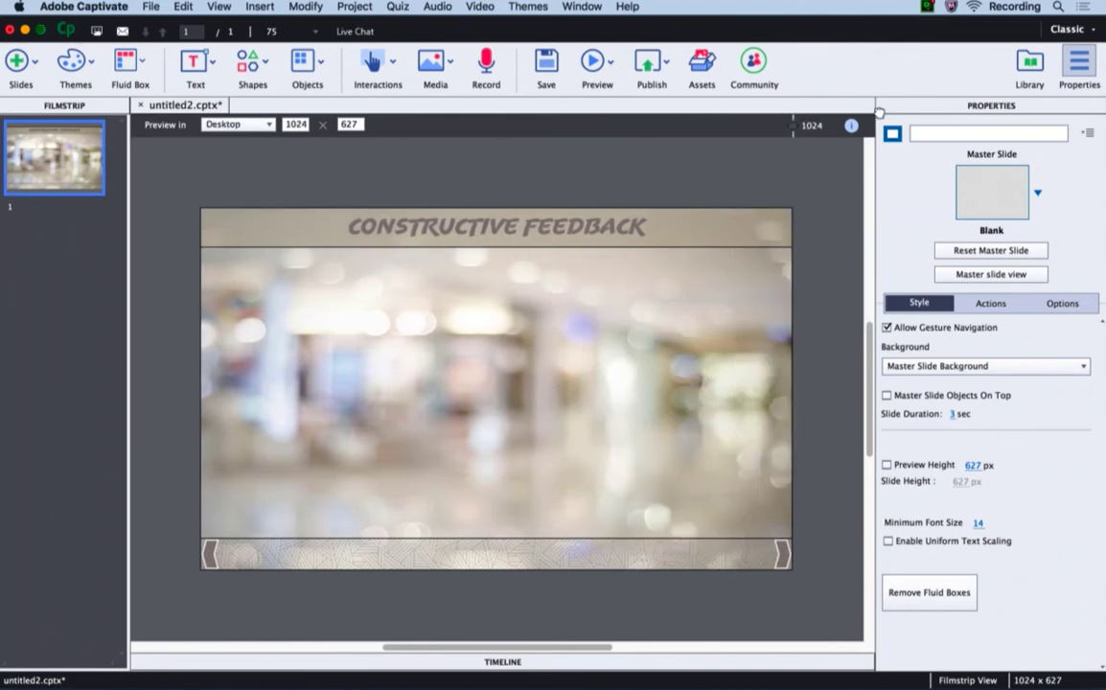
# - Split middle box FB_3 into two side-by-side columns, widening the left one to 542x504
pyautogui.click(534, 387)
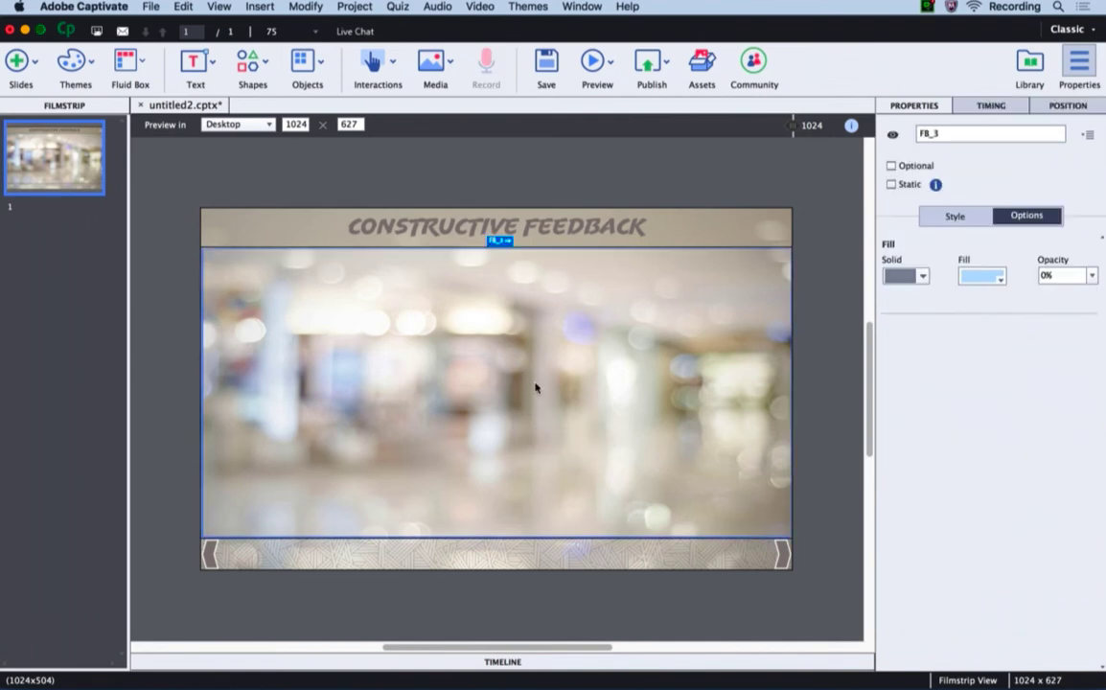
pyautogui.click(114, 58)
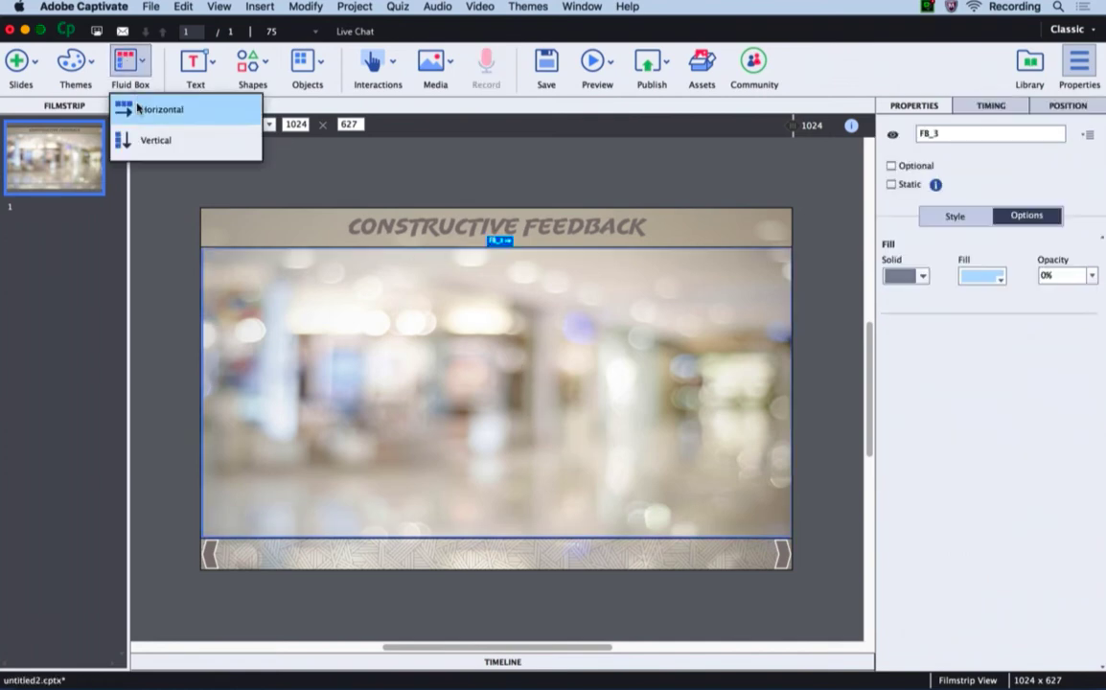
pyautogui.moveTo(147, 111)
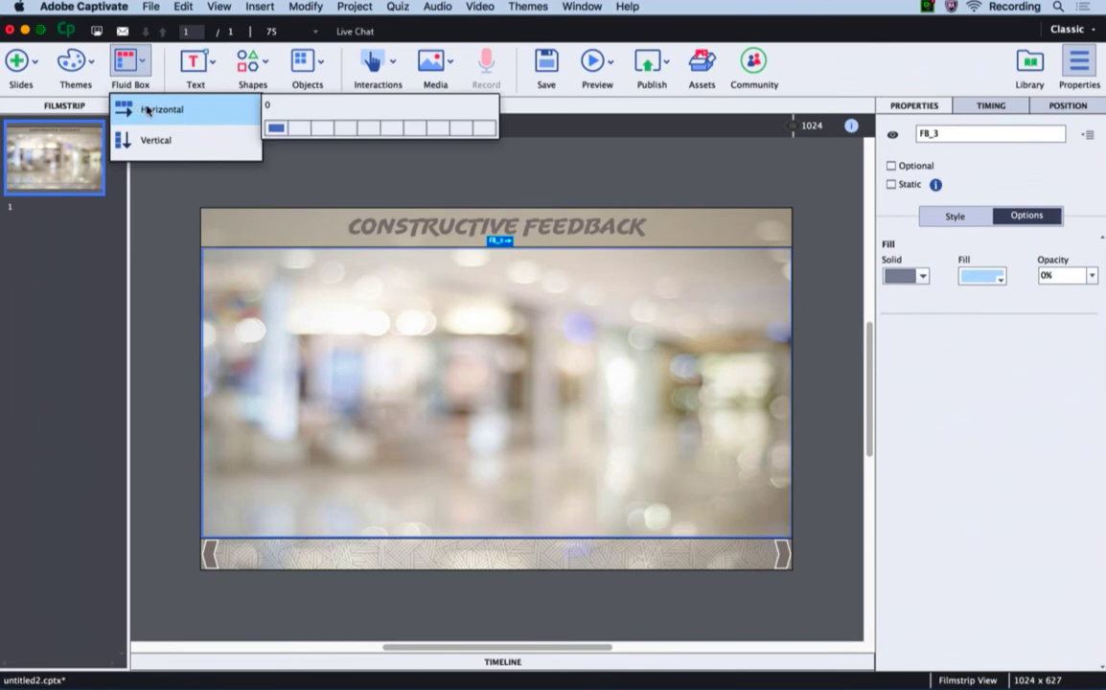
pyautogui.click(298, 127)
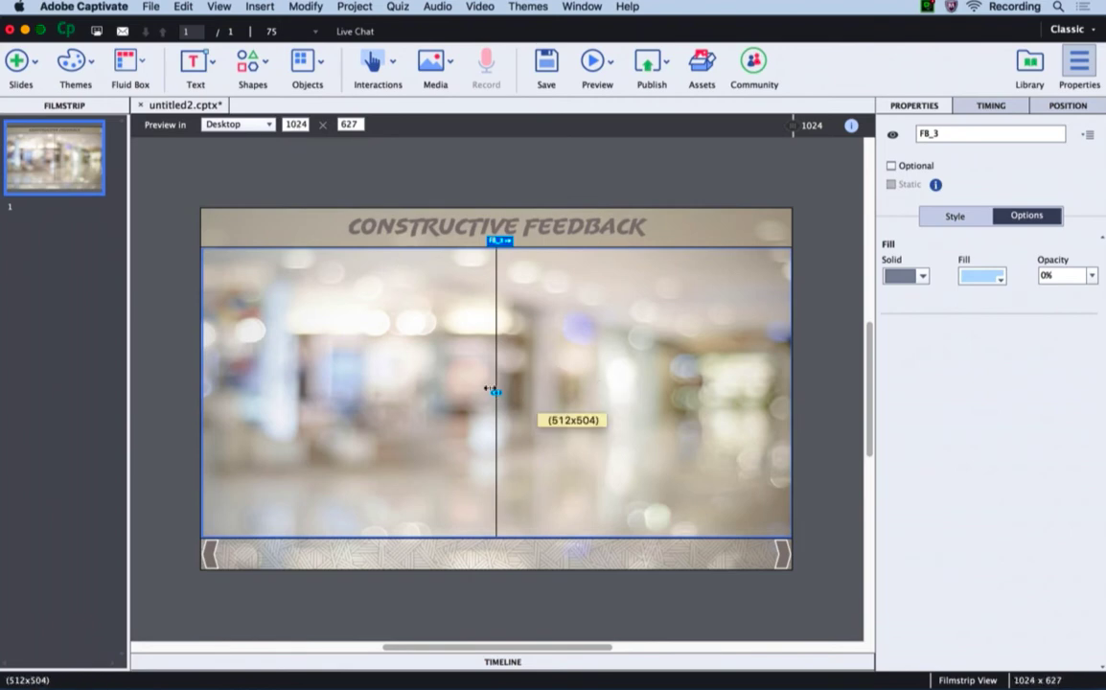
pyautogui.moveTo(489, 388); pyautogui.dragTo(513, 395)
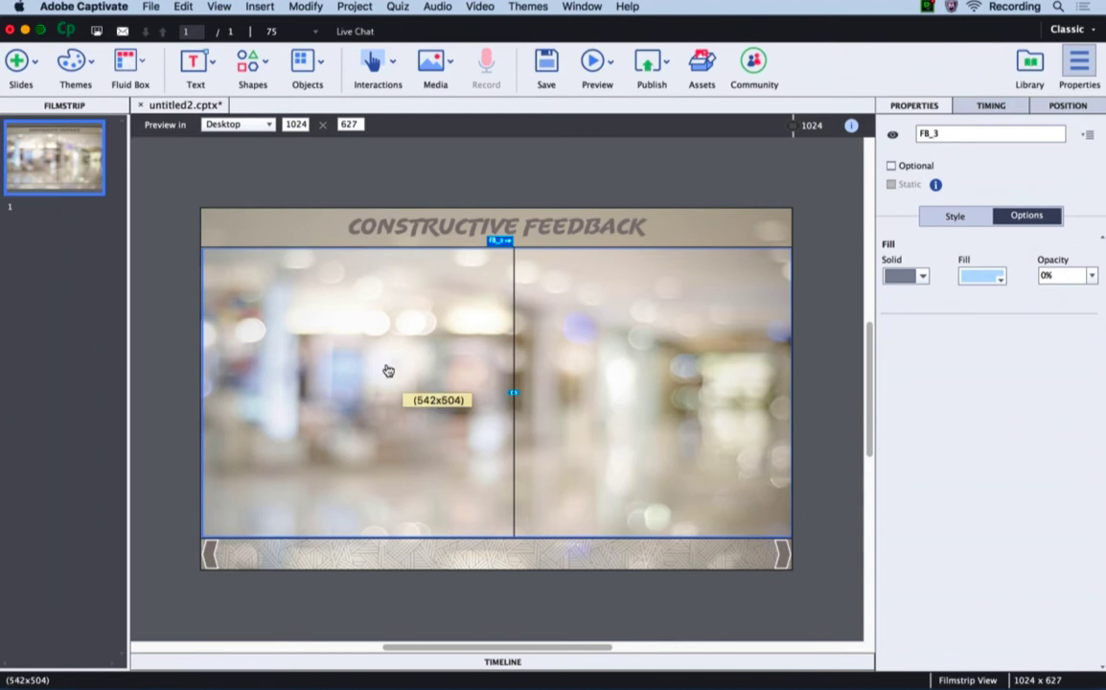
# - Insert a text caption and paste the three copied feedback paragraphs into it
pyautogui.click(196, 64)
pyautogui.click(202, 109)
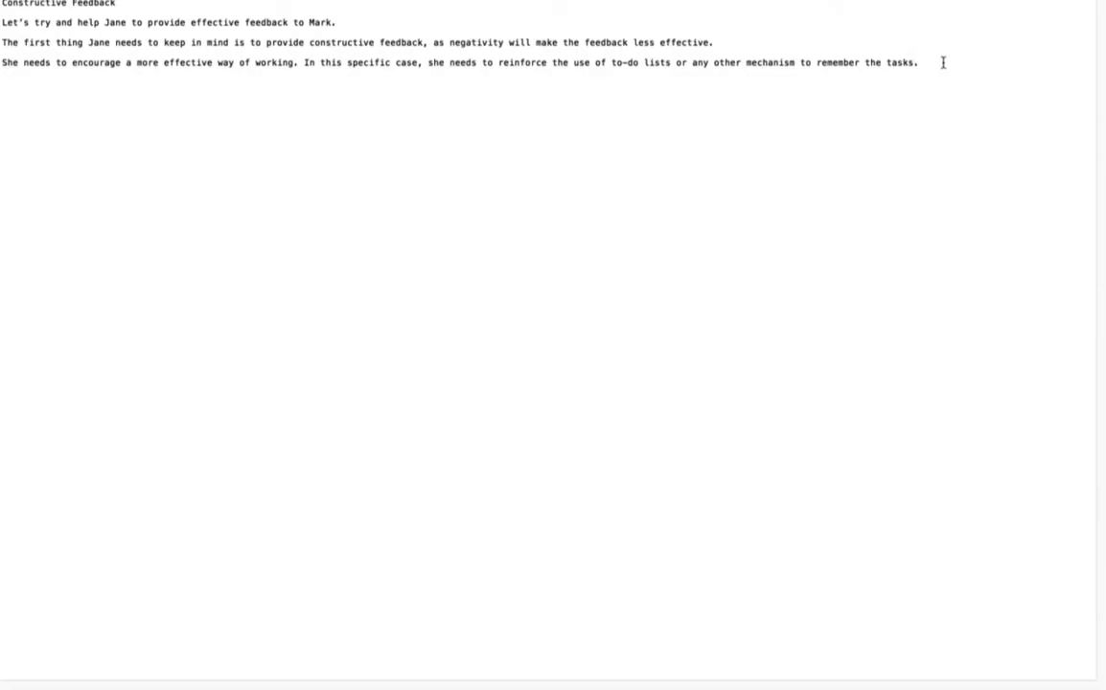
pyautogui.moveTo(943, 62); pyautogui.dragTo(5, 21)
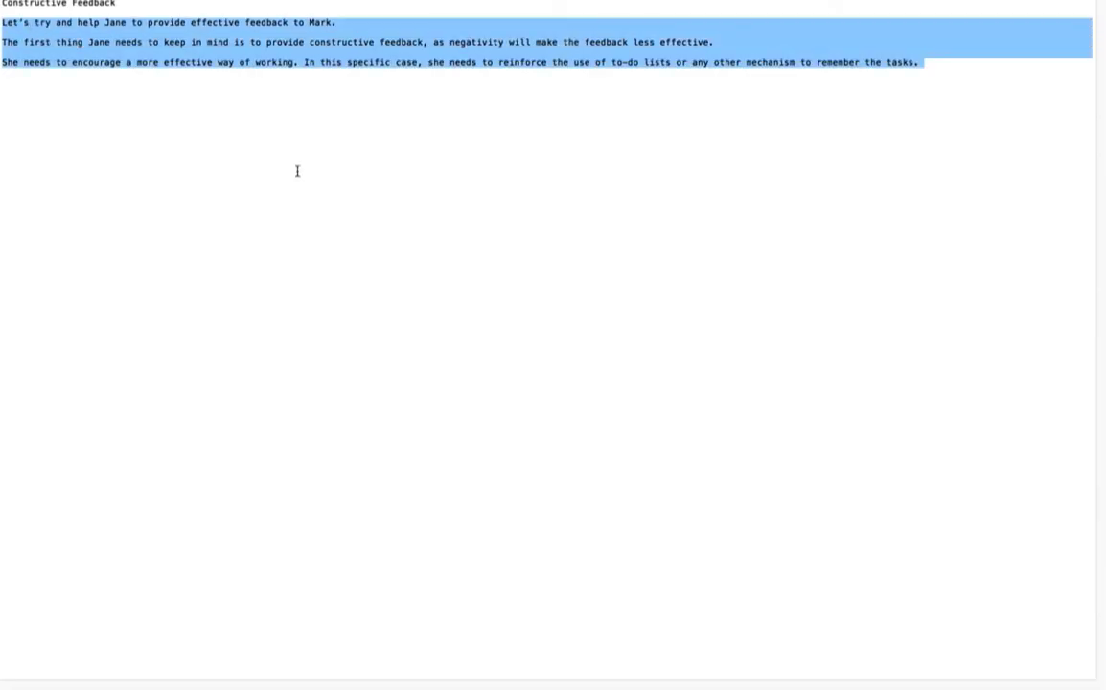
pyautogui.hotkey('ctrl', 'Left')
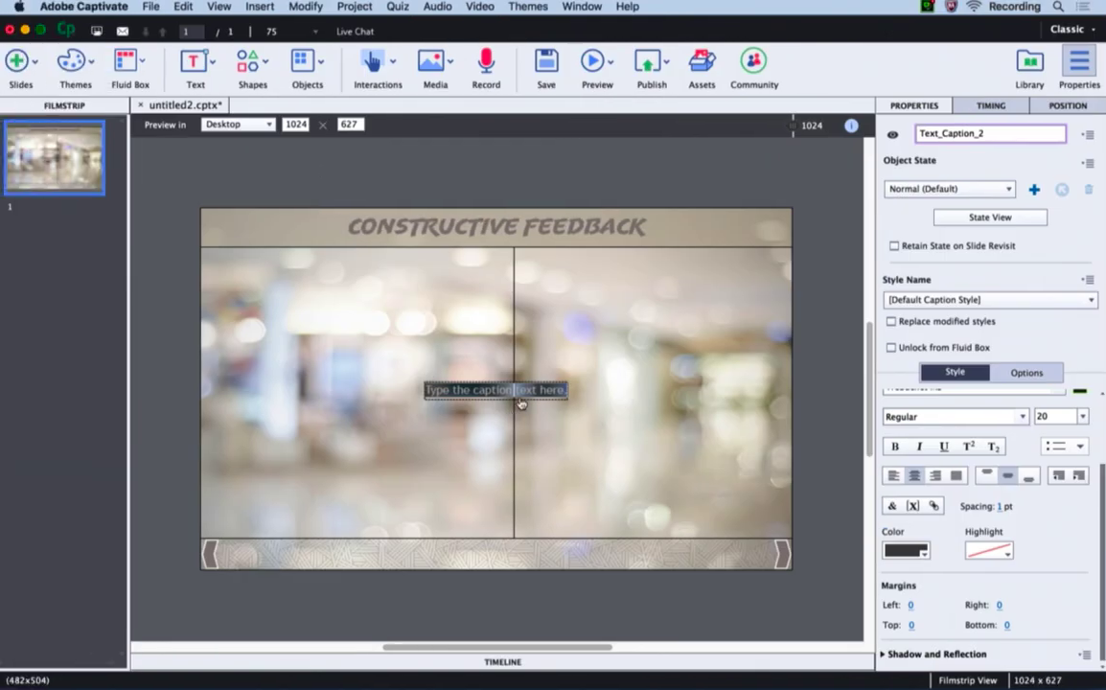
pyautogui.press('super+v')
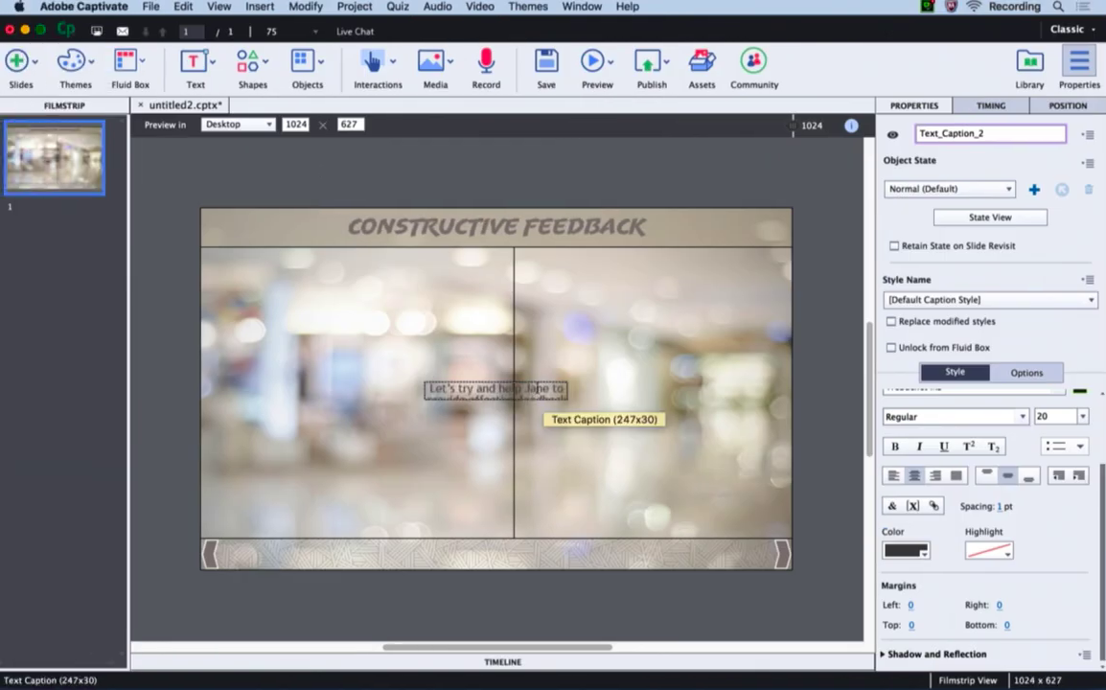
pyautogui.press('Escape')
# - Enlarge the caption, left-align its text and move it into the left box
pyautogui.moveTo(568, 399); pyautogui.dragTo(751, 512)
pyautogui.press('super+shift+l')
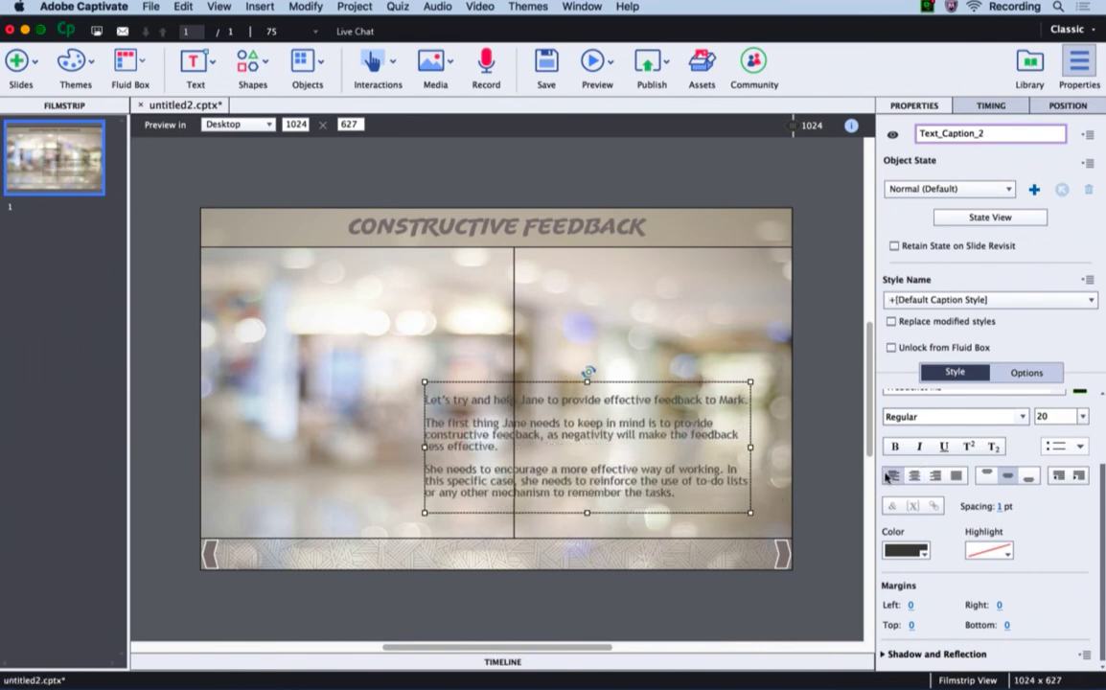
pyautogui.moveTo(433, 361); pyautogui.dragTo(347, 352)
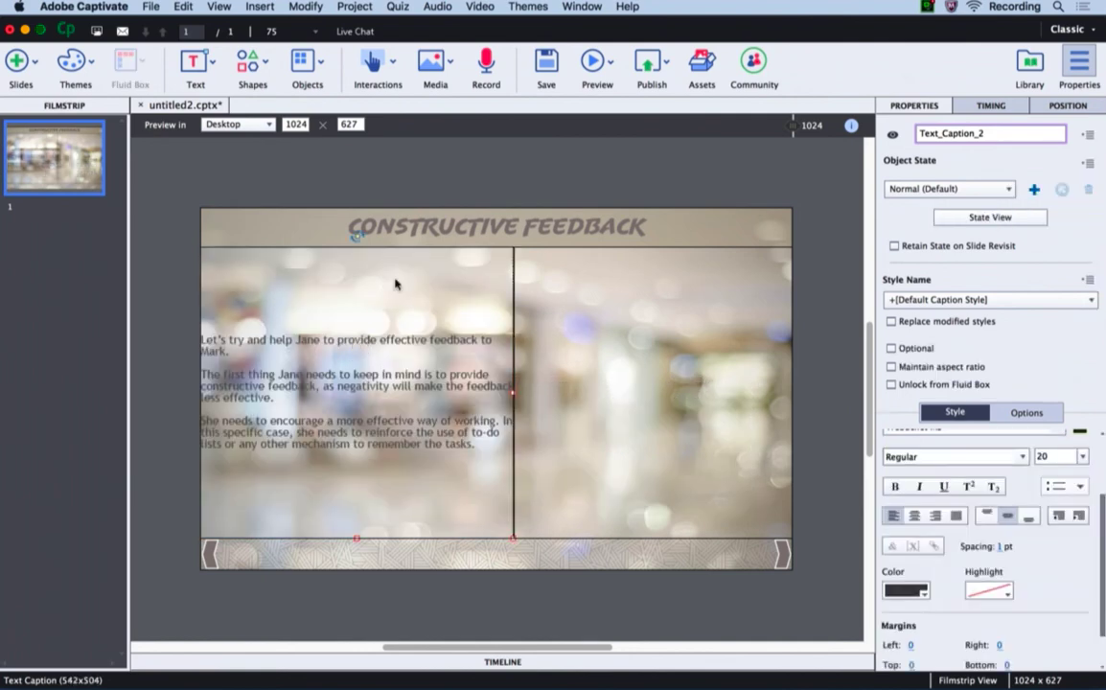
# - Give the left text box FB_5 20 px horizontal and vertical padding
pyautogui.click(509, 306)
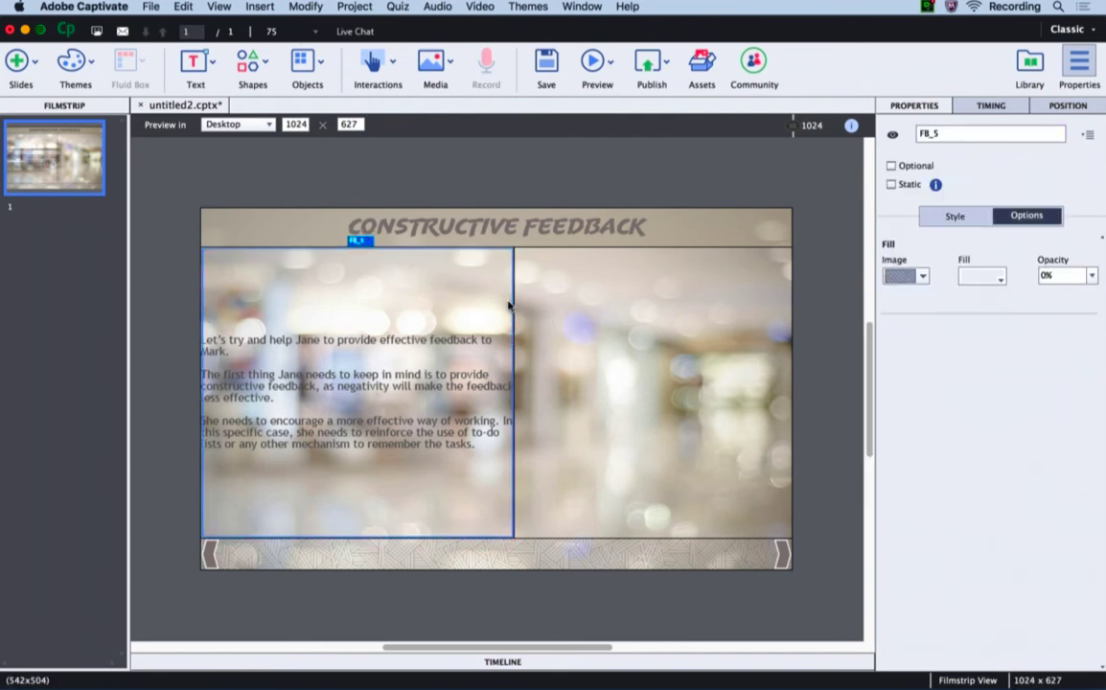
pyautogui.click(954, 216)
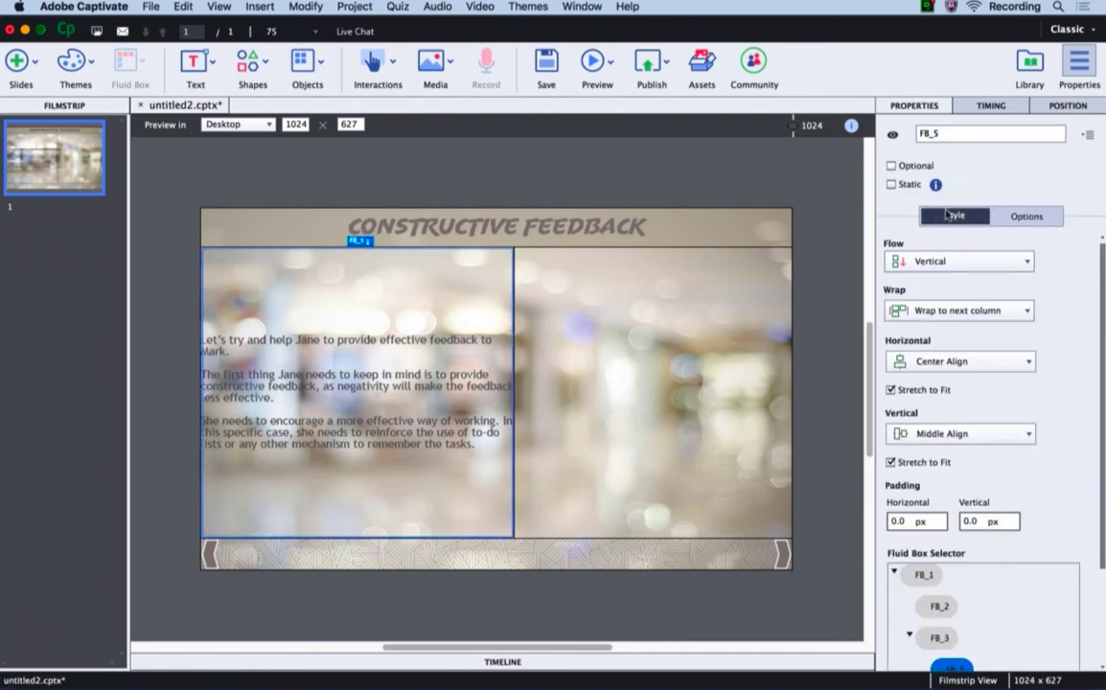
pyautogui.click(903, 517)
pyautogui.write('20')
pyautogui.press('Tab')
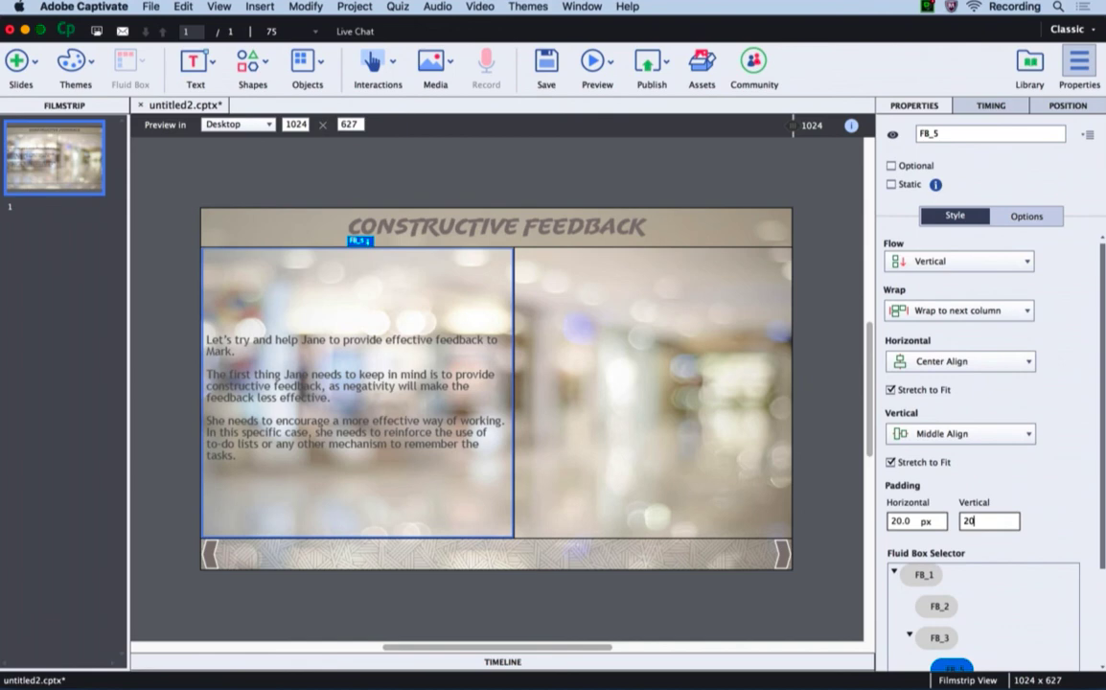
pyautogui.write('20')
pyautogui.press('Return')
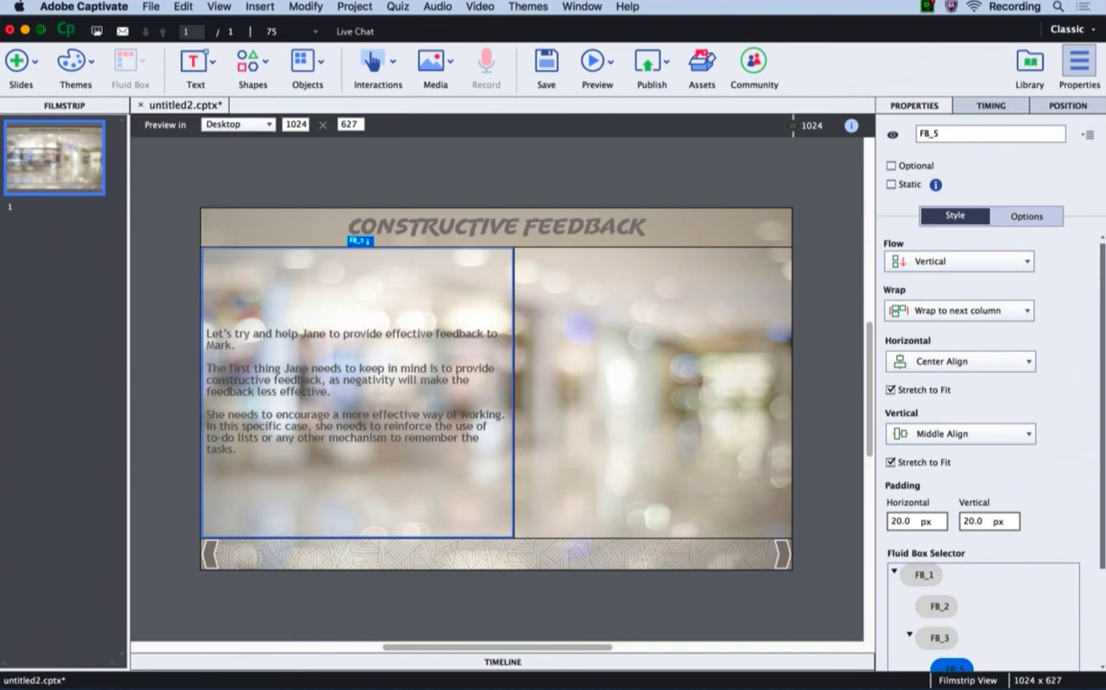
# - Fill the box with solid beige BFB9AE, sampled from the slide, at 60% opacity
pyautogui.click(1015, 217)
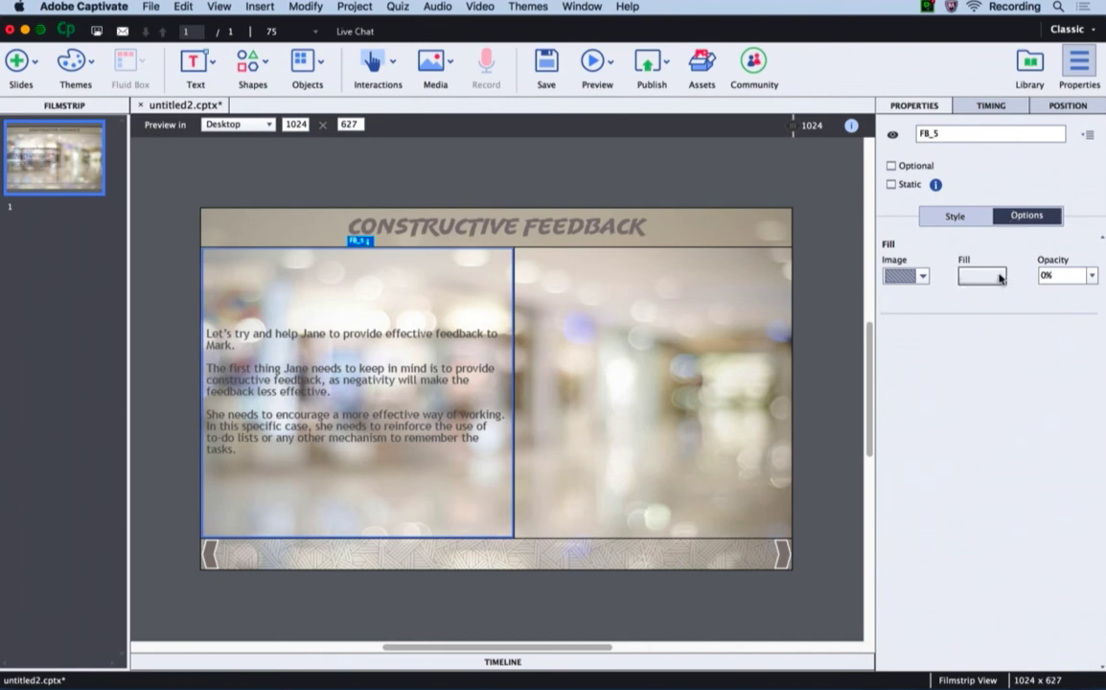
pyautogui.click(922, 275)
pyautogui.click(908, 300)
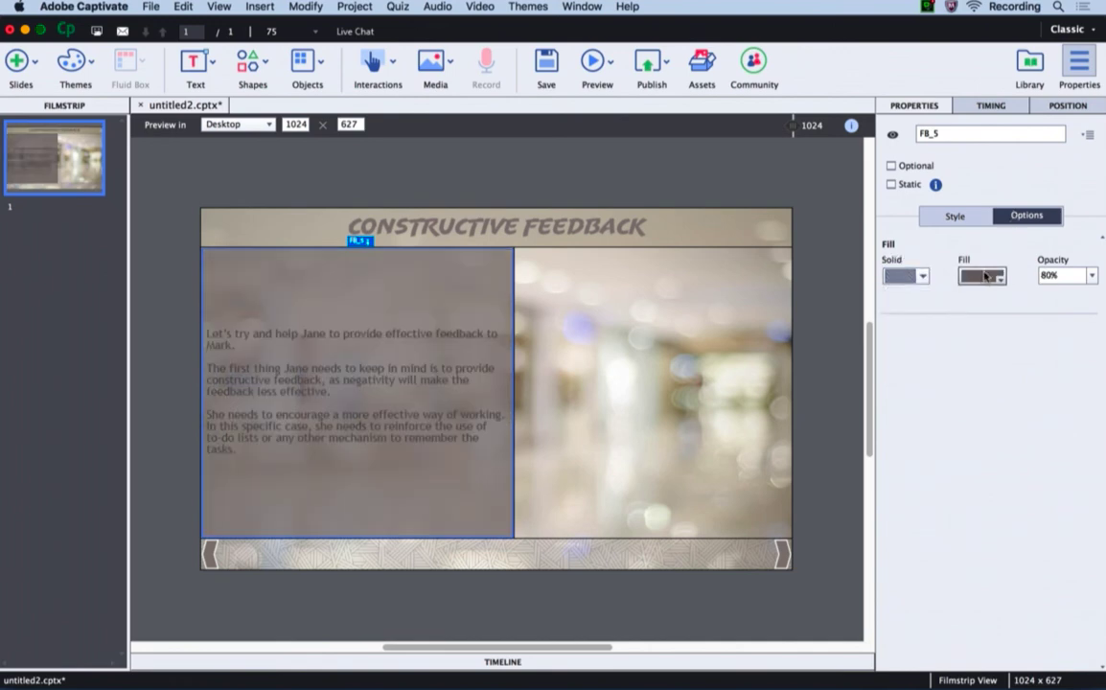
pyautogui.click(992, 276)
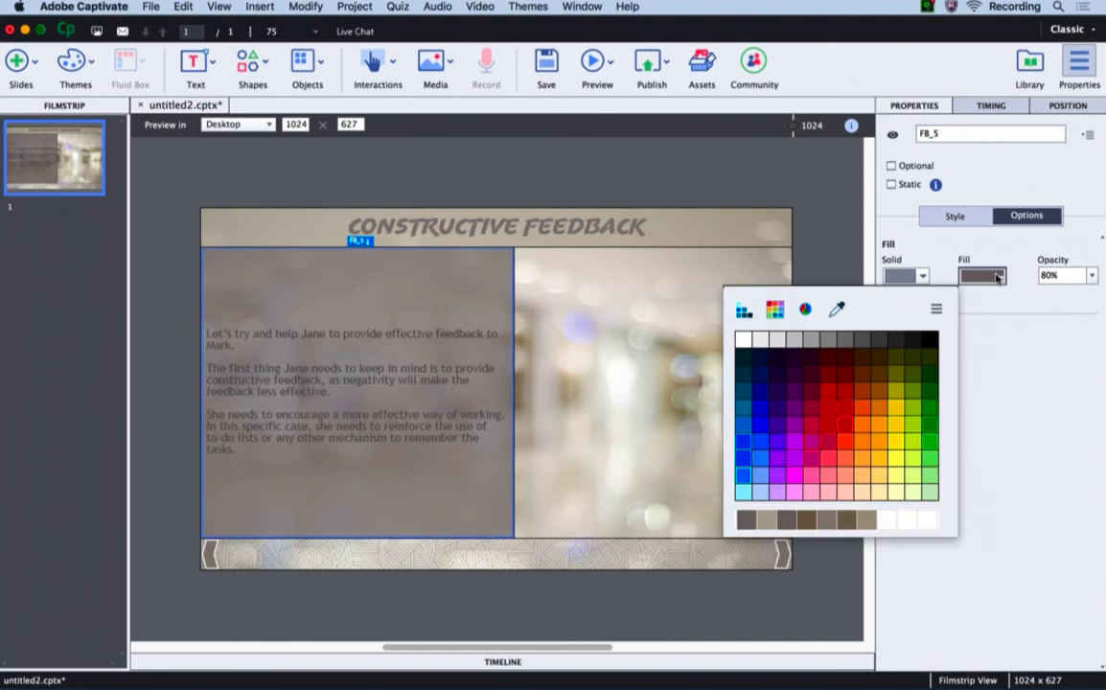
pyautogui.click(837, 309)
pyautogui.click(836, 307)
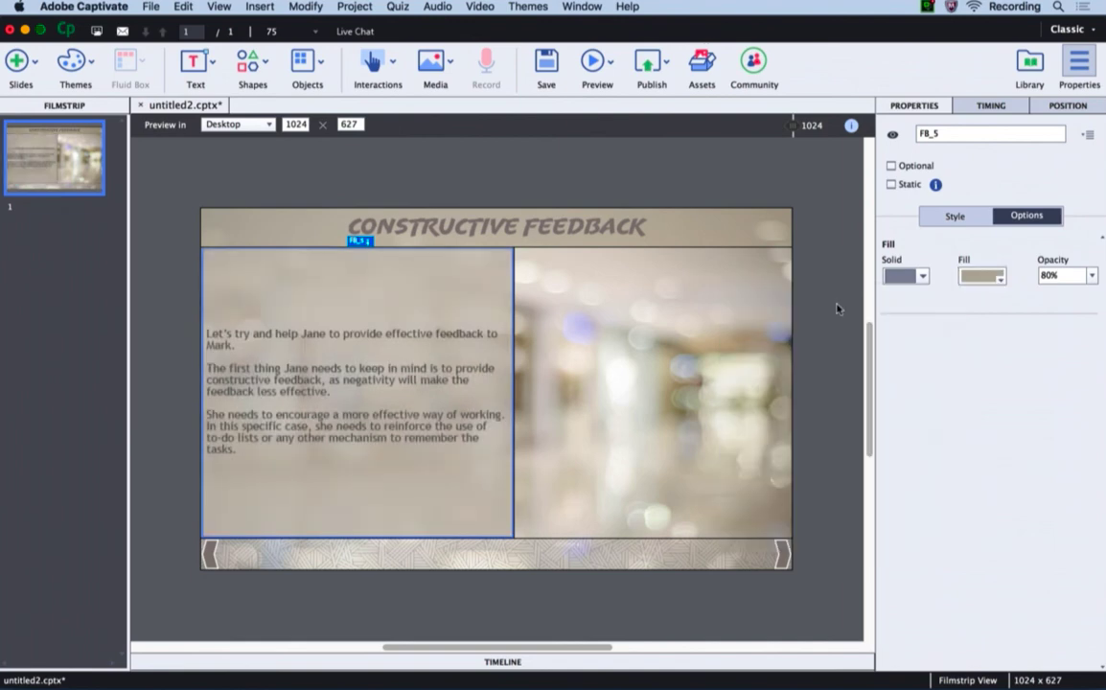
pyautogui.click(1046, 276)
pyautogui.write('0')
pyautogui.press('Return')
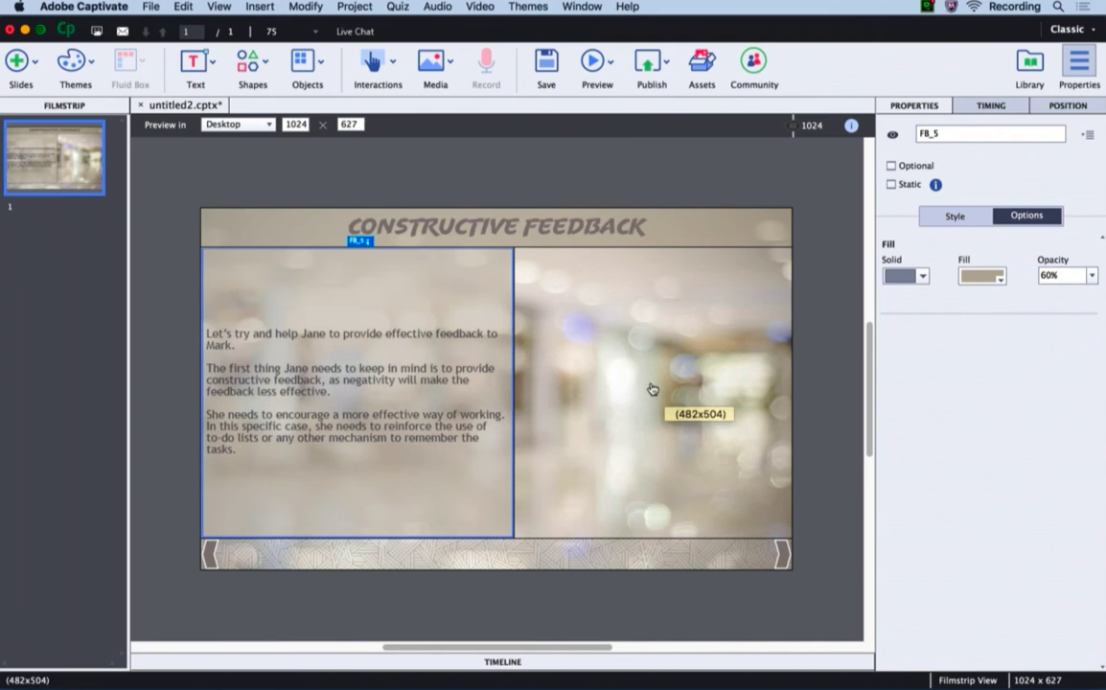
# - Insert a high-resolution, half-length Casual character holding a tablet into the right box FB_6
pyautogui.click(655, 388)
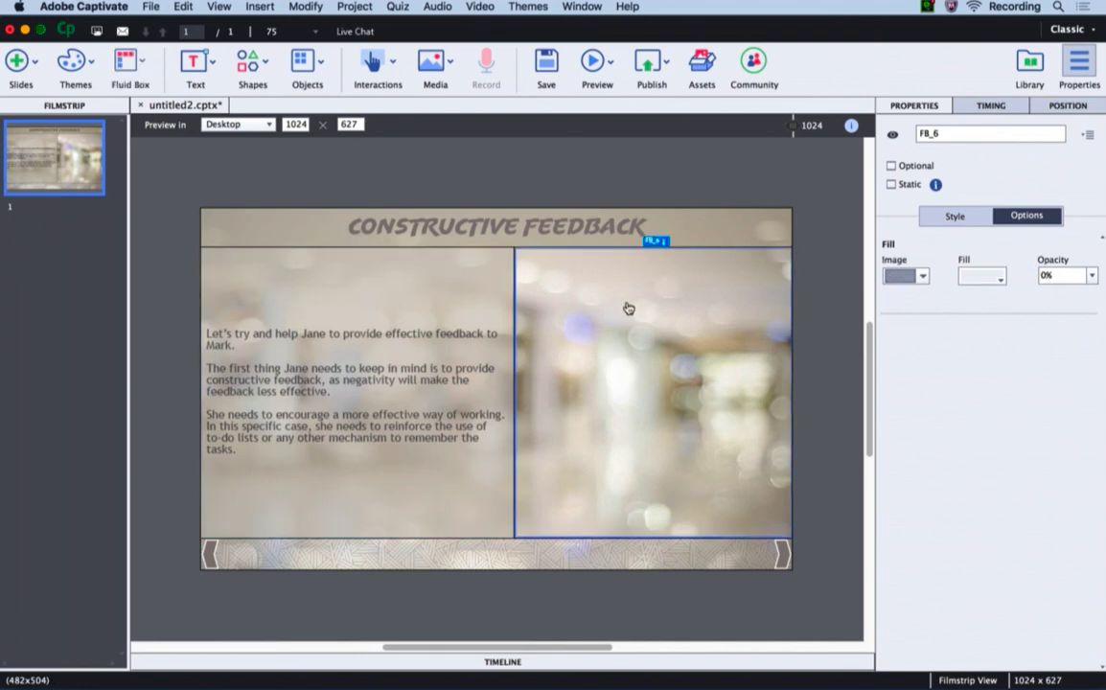
pyautogui.click(434, 61)
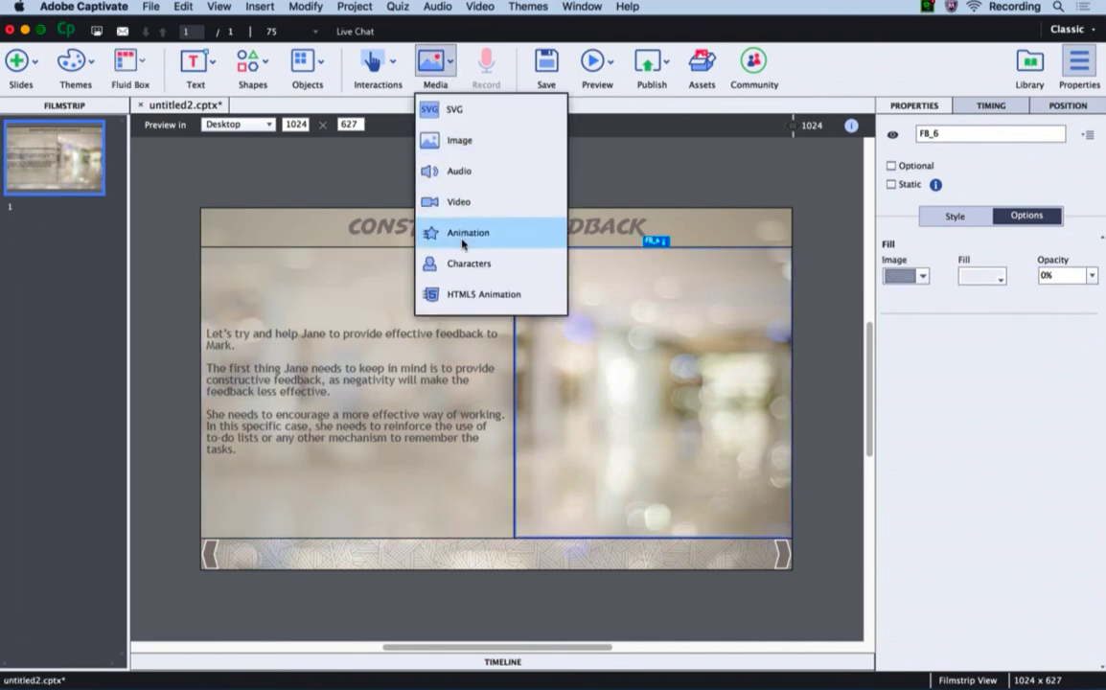
pyautogui.click(437, 263)
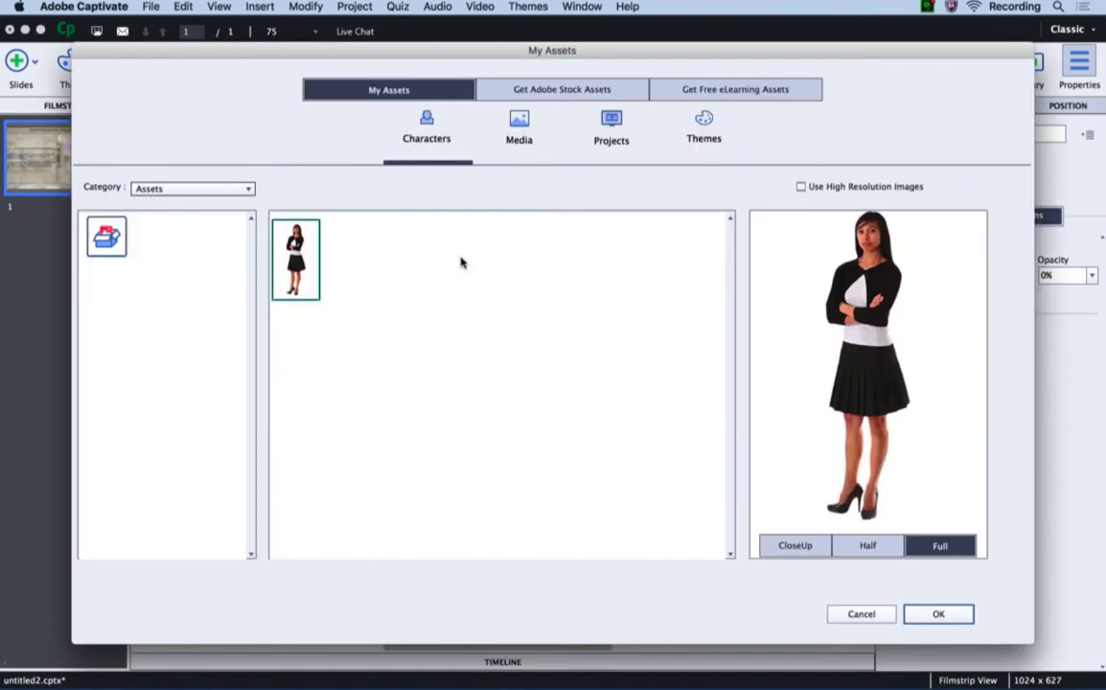
pyautogui.click(169, 189)
pyautogui.click(163, 231)
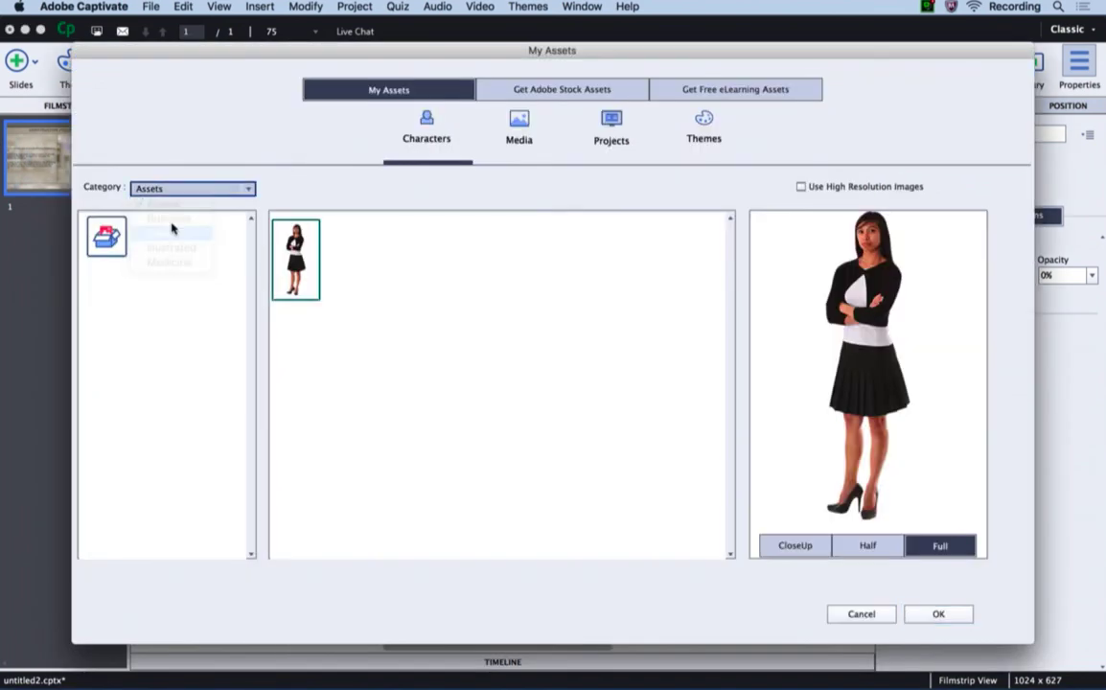
pyautogui.click(800, 187)
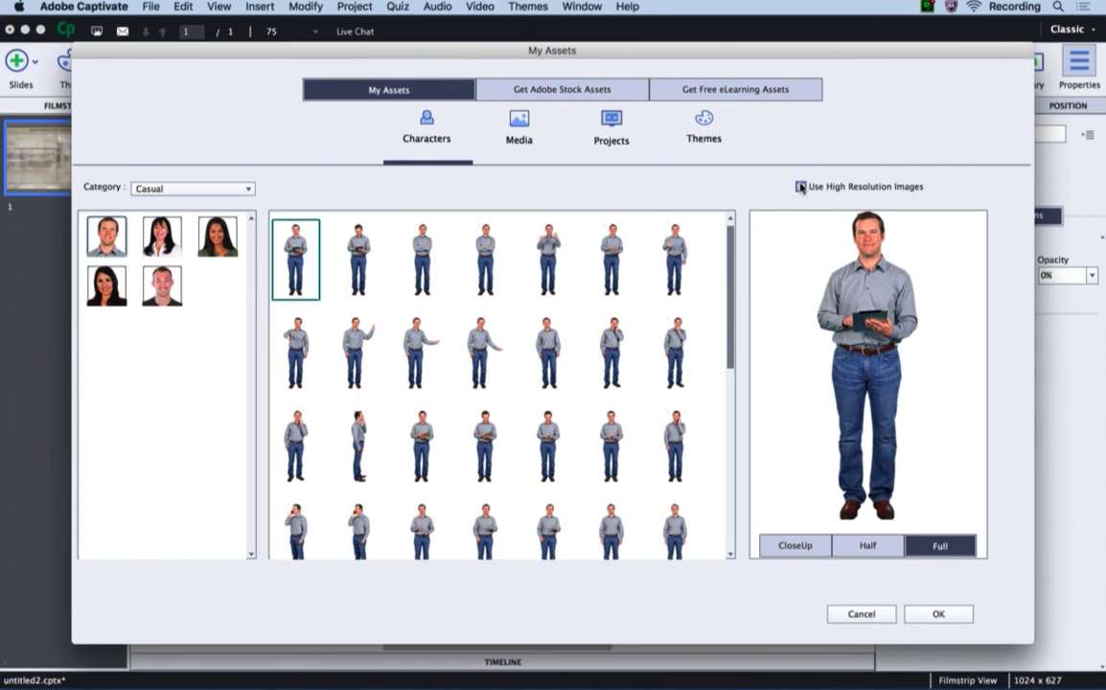
pyautogui.click(866, 547)
pyautogui.click(938, 613)
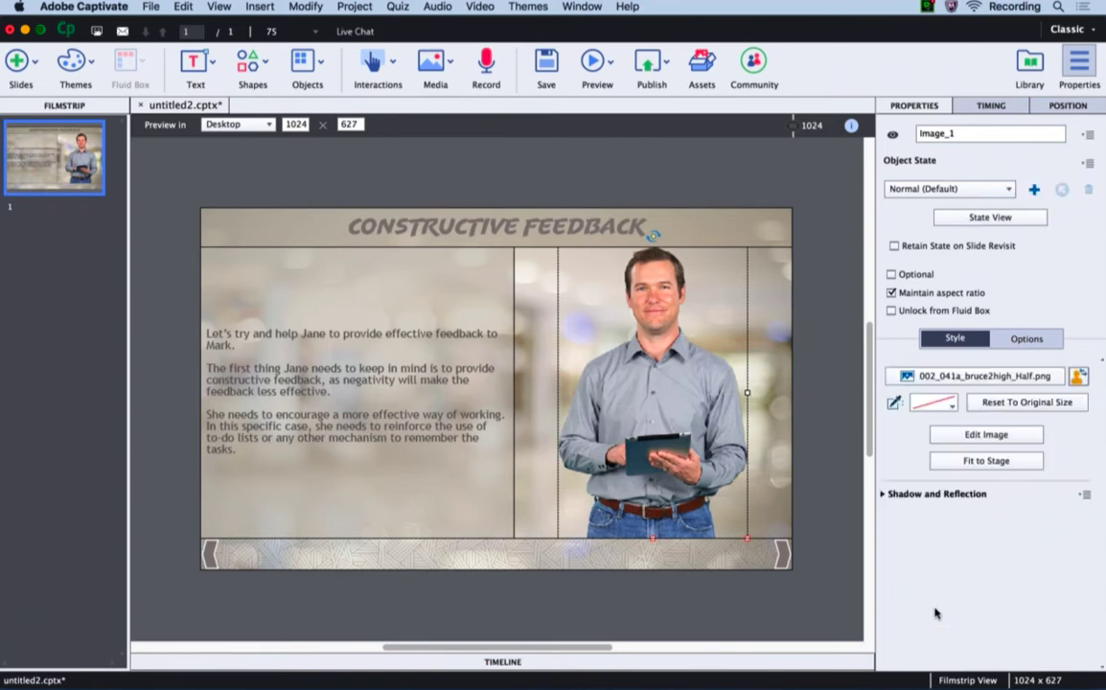
# - Set the right box's vertical alignment to Bottom so the character sits at its base
pyautogui.click(778, 380)
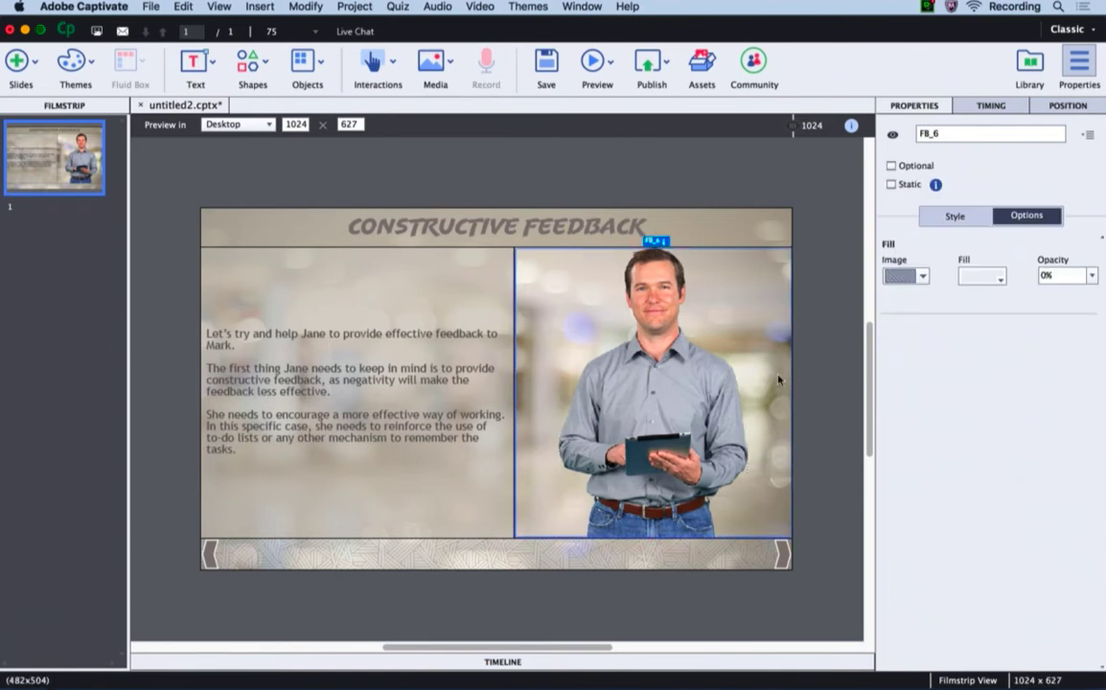
pyautogui.click(955, 217)
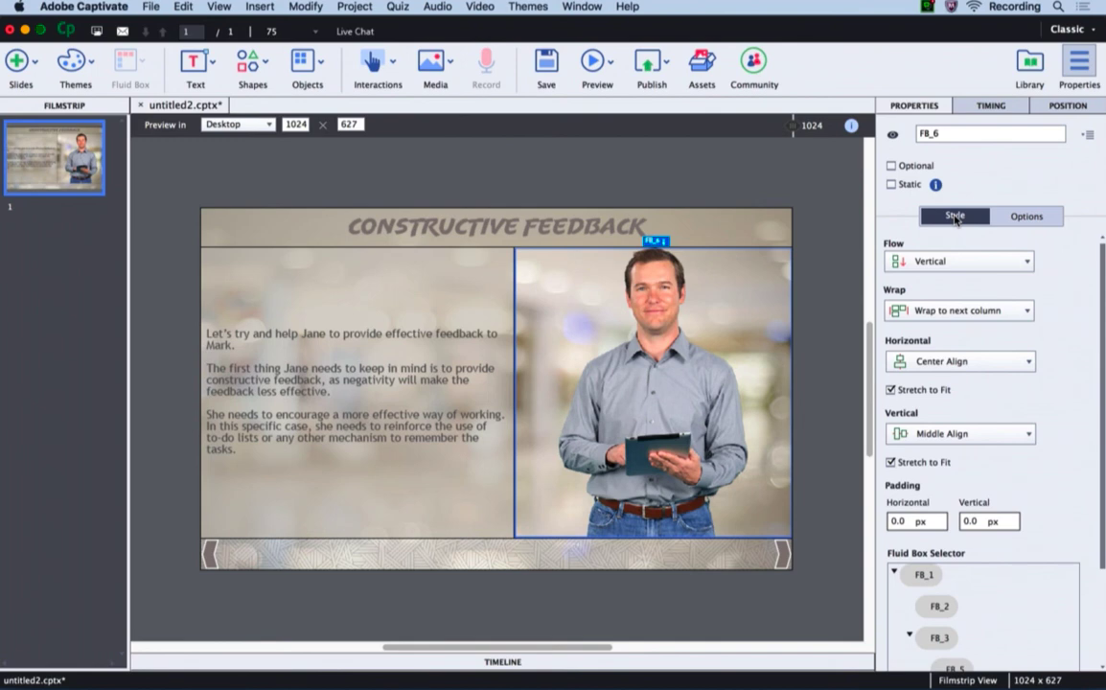
pyautogui.click(1004, 436)
pyautogui.click(987, 524)
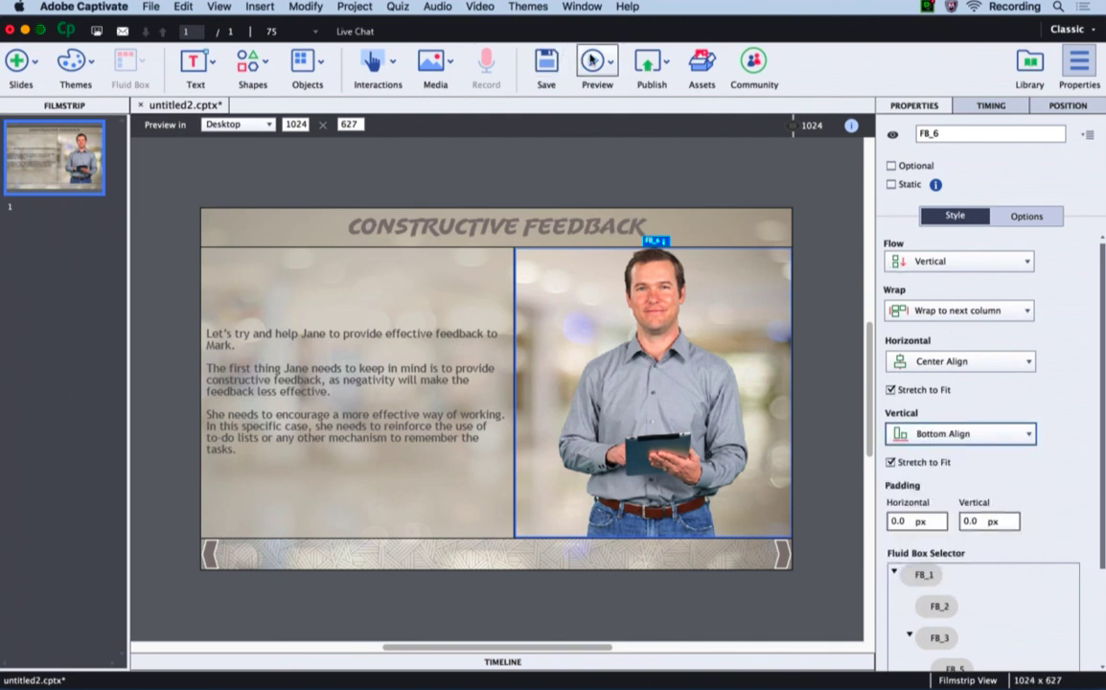
# - Preview the next 5 slides in the browser and narrow it to phone width
pyautogui.click(662, 141)
pyautogui.click(592, 61)
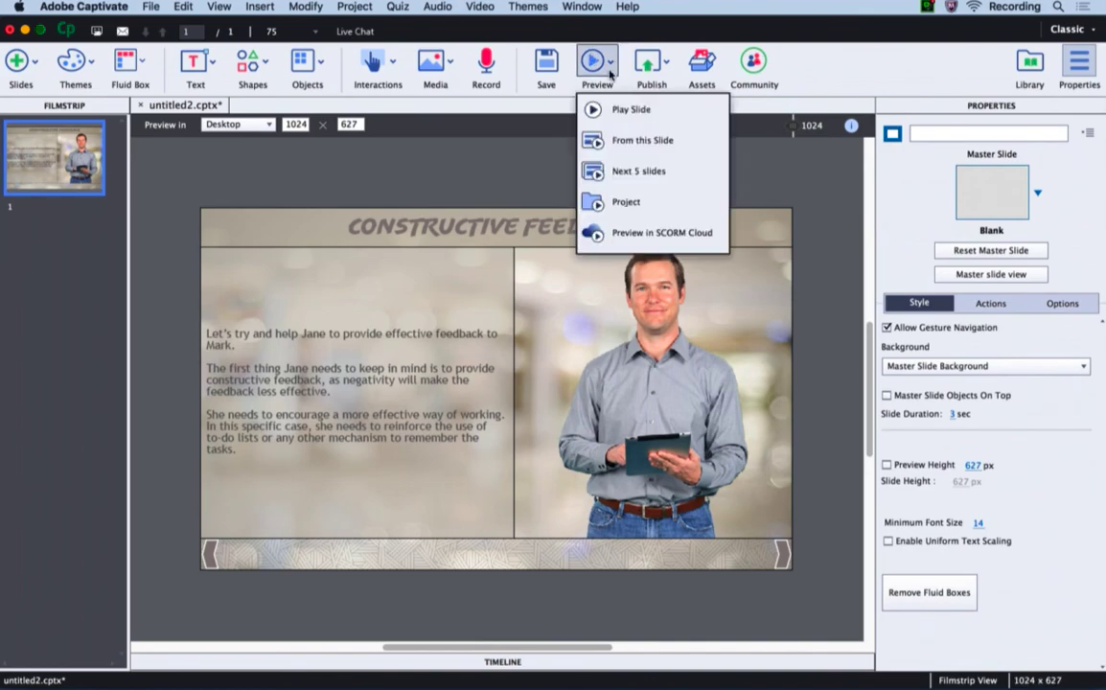
pyautogui.click(651, 182)
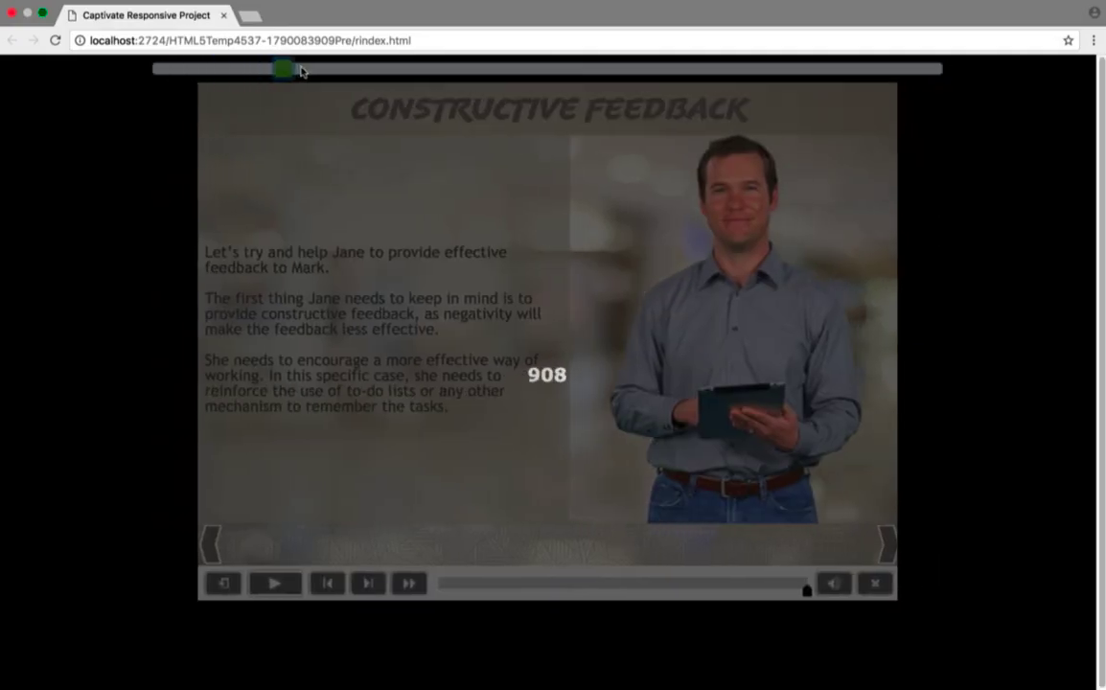
pyautogui.moveTo(299, 70); pyautogui.dragTo(965, 35)
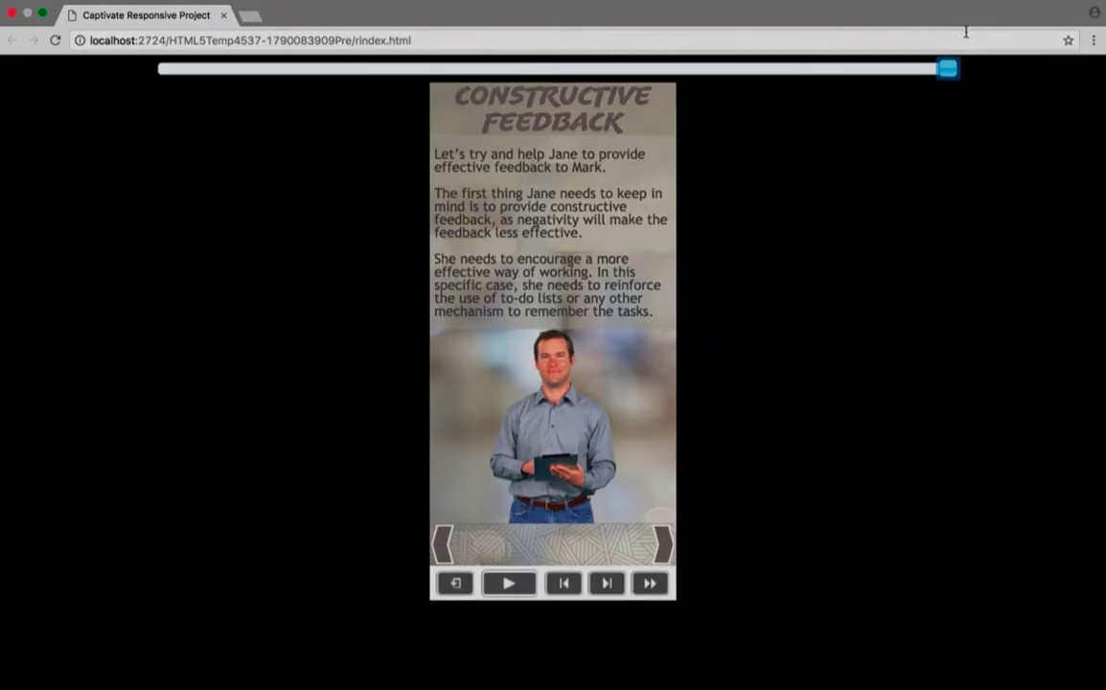